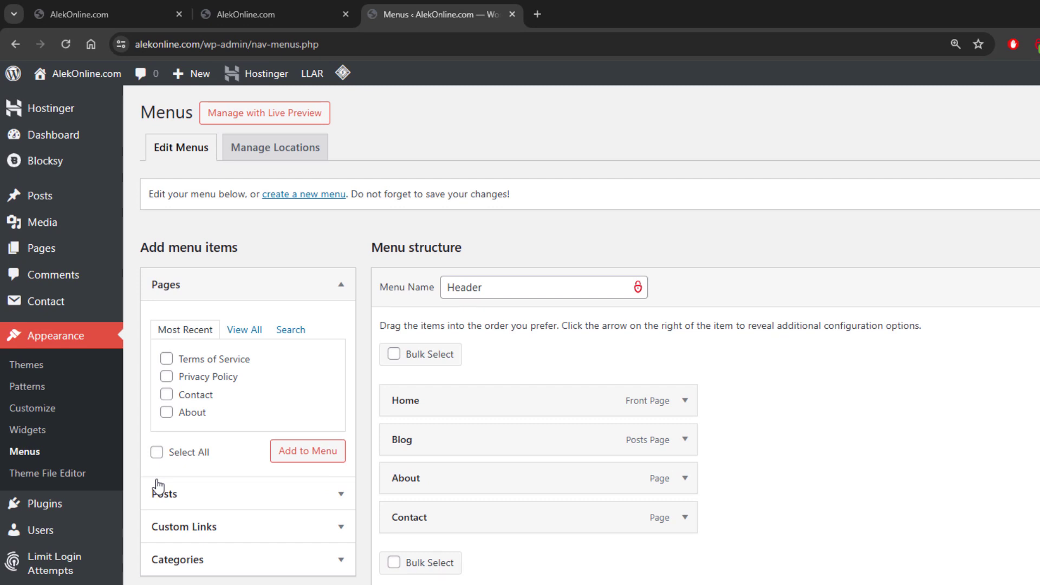
Step: Create a new menu named Footer and assign it to the Footer Menu display location
{"action": "left_click", "coordinate": [306, 195]}
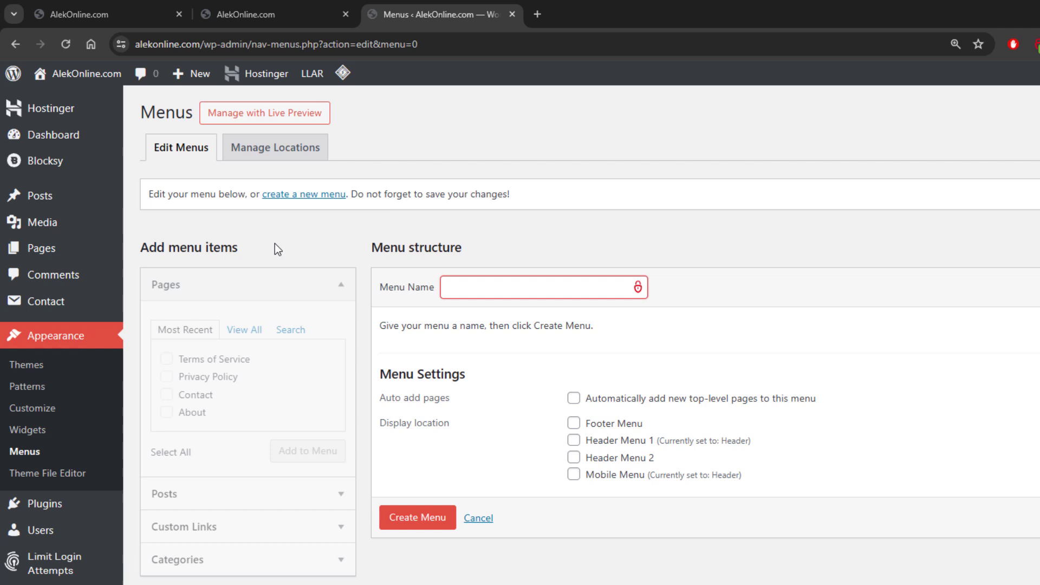
{"action": "type", "text": "Footer"}
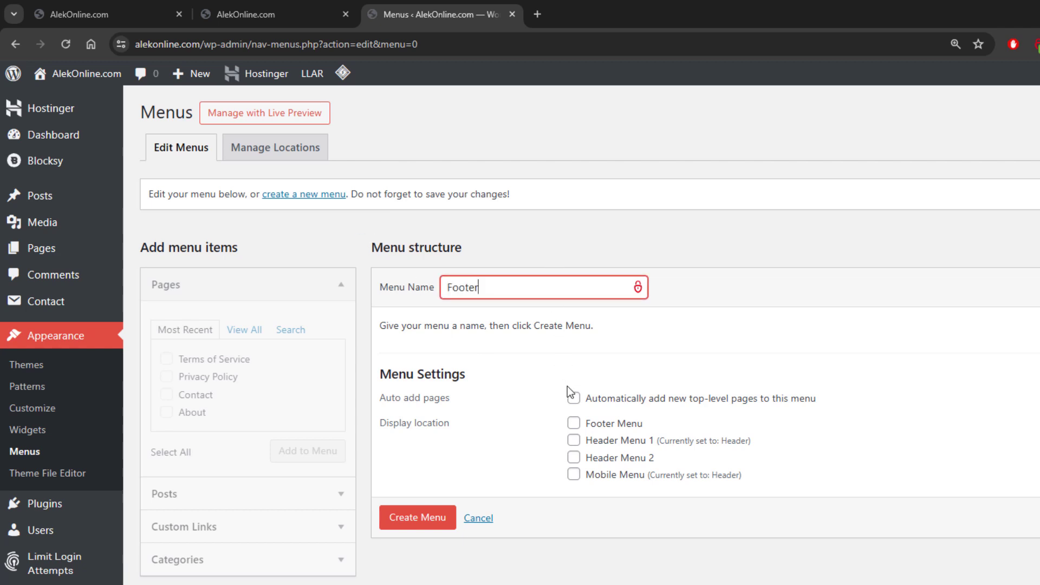
{"action": "left_click", "coordinate": [574, 424]}
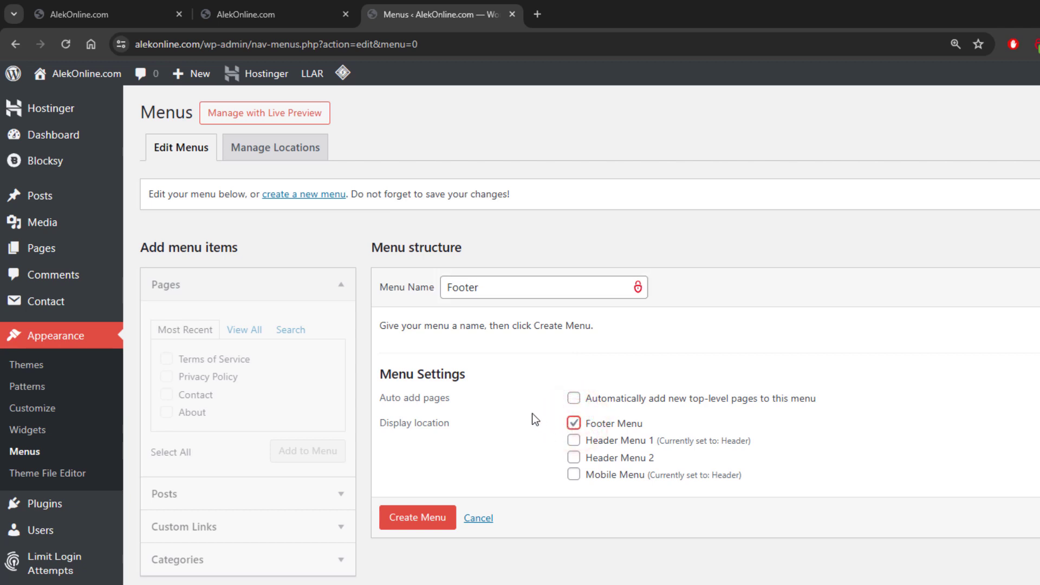
{"action": "left_click", "coordinate": [425, 520]}
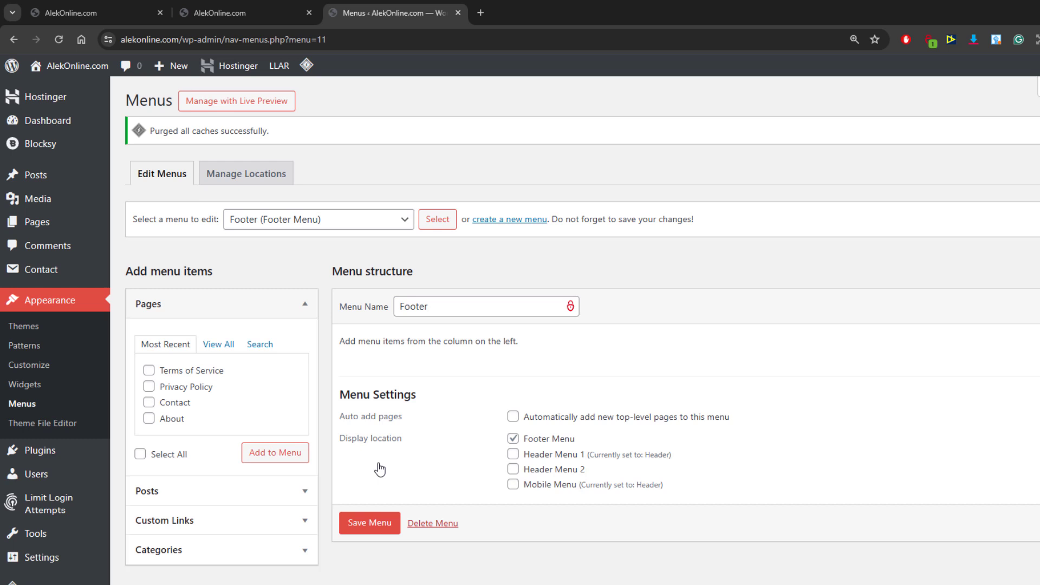
Step: Add the Home, About, Contact, Privacy Policy and Terms of Service pages to the Footer menu and save it
{"action": "left_click", "coordinate": [228, 347]}
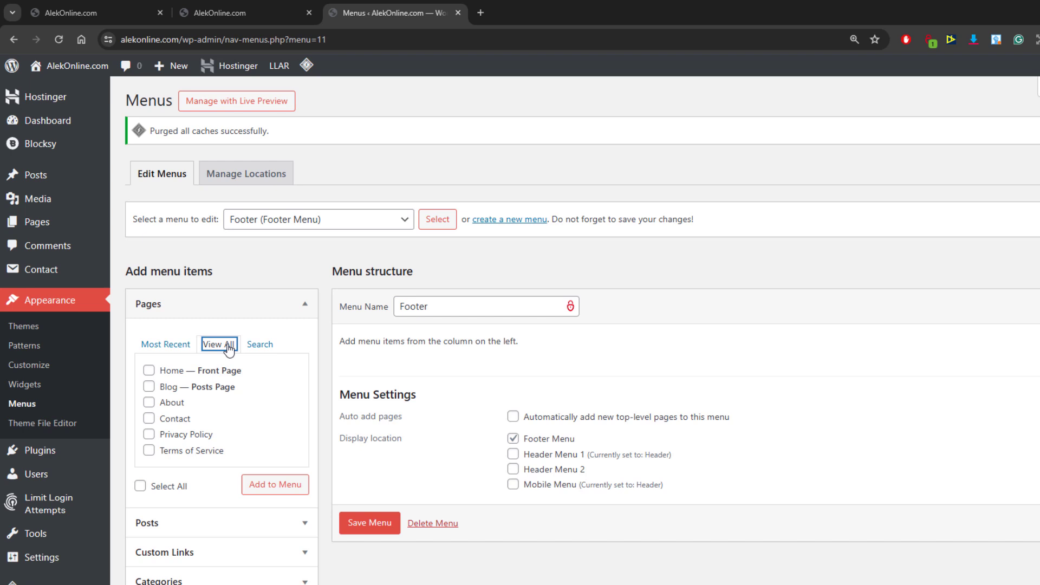
{"action": "left_click", "coordinate": [141, 486]}
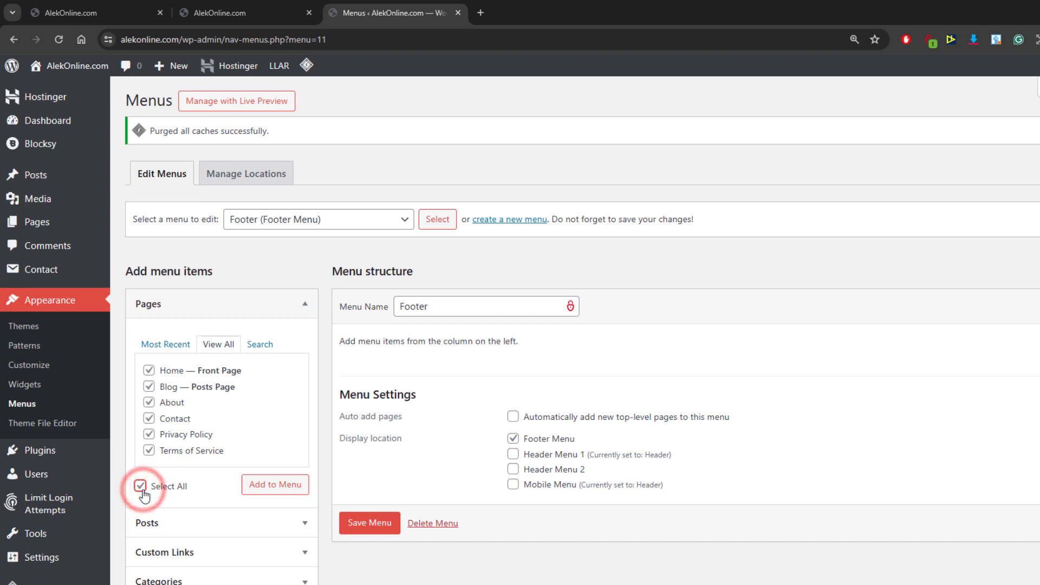
{"action": "left_click", "coordinate": [149, 387]}
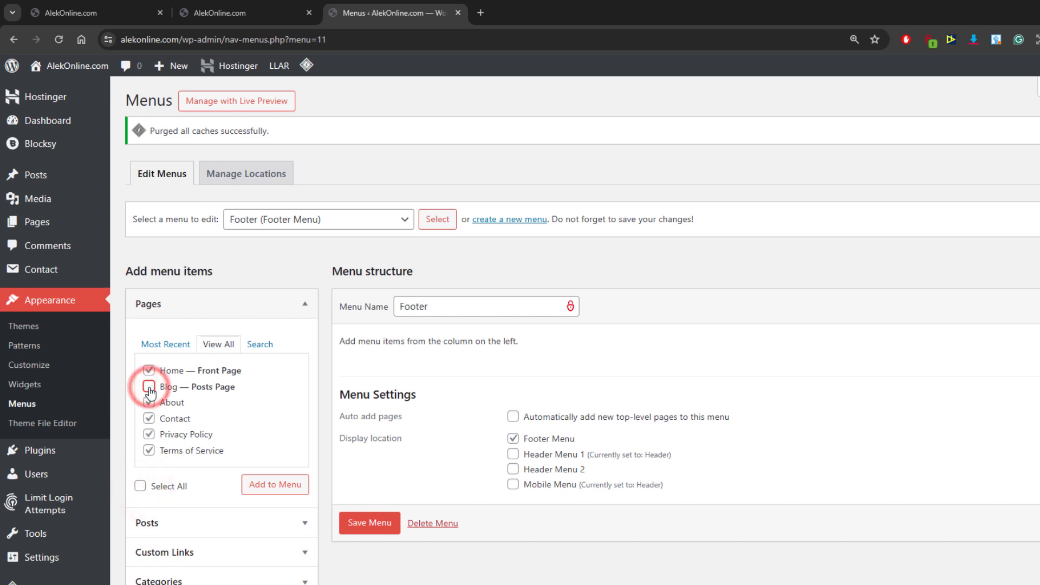
{"action": "left_click", "coordinate": [256, 491]}
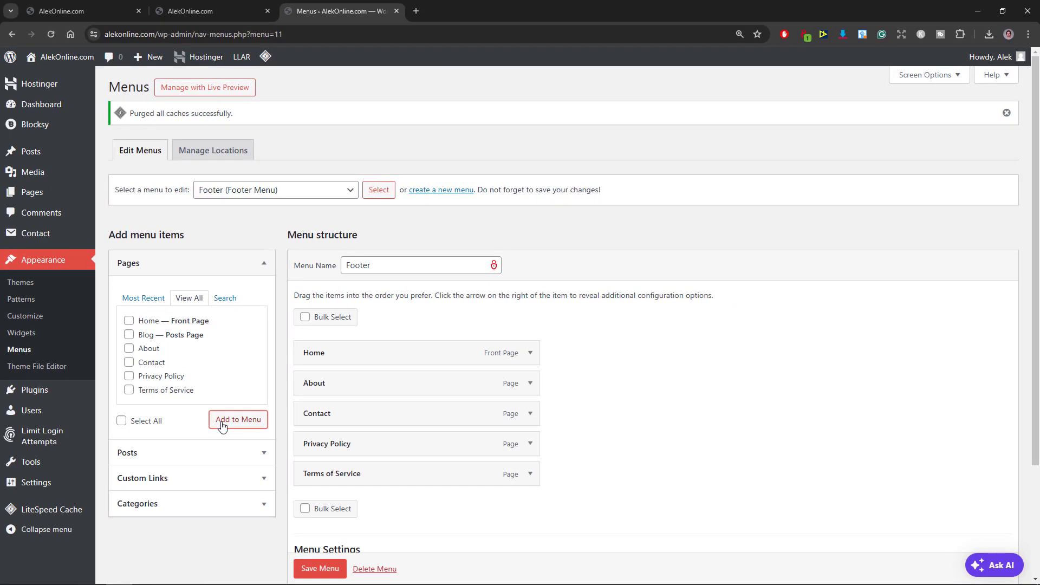
{"action": "left_click", "coordinate": [319, 569]}
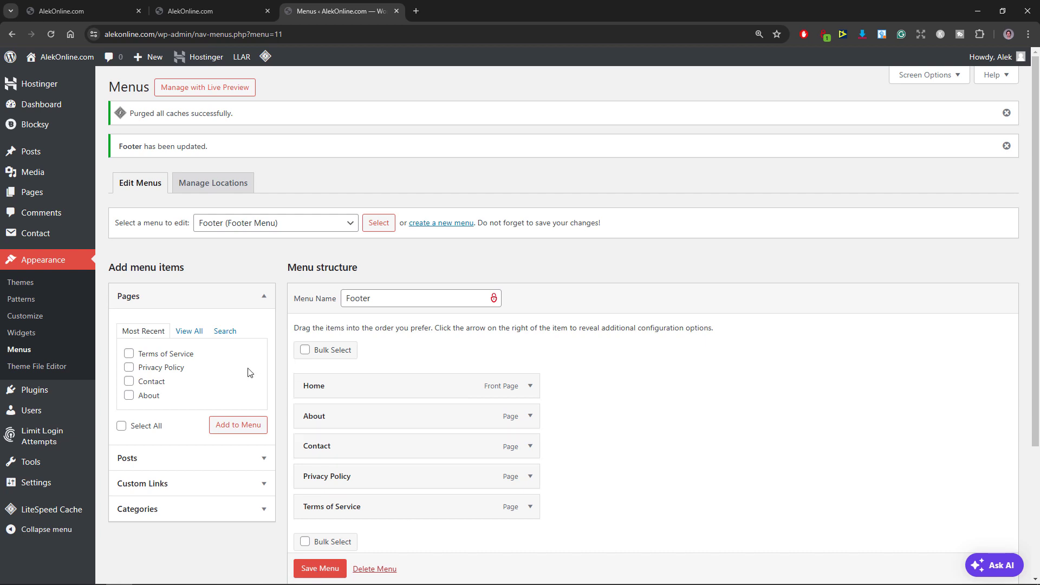
Step: Open the theme customizer's Footer settings, checking the current footer at the end of the home page preview
{"action": "left_click", "coordinate": [63, 319]}
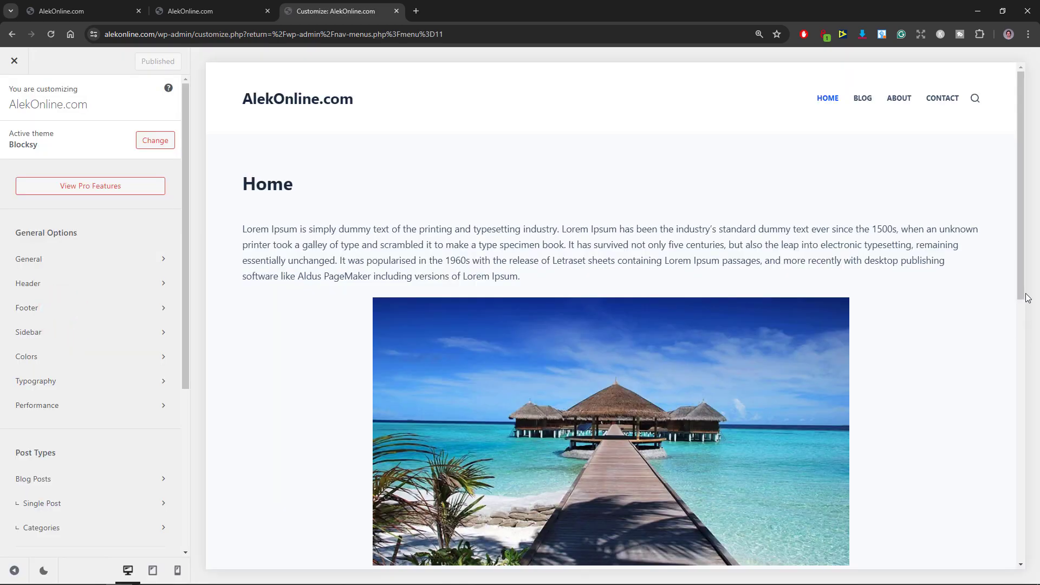
{"action": "left_click_drag", "start_coordinate": [1025, 300], "coordinate": [1023, 561]}
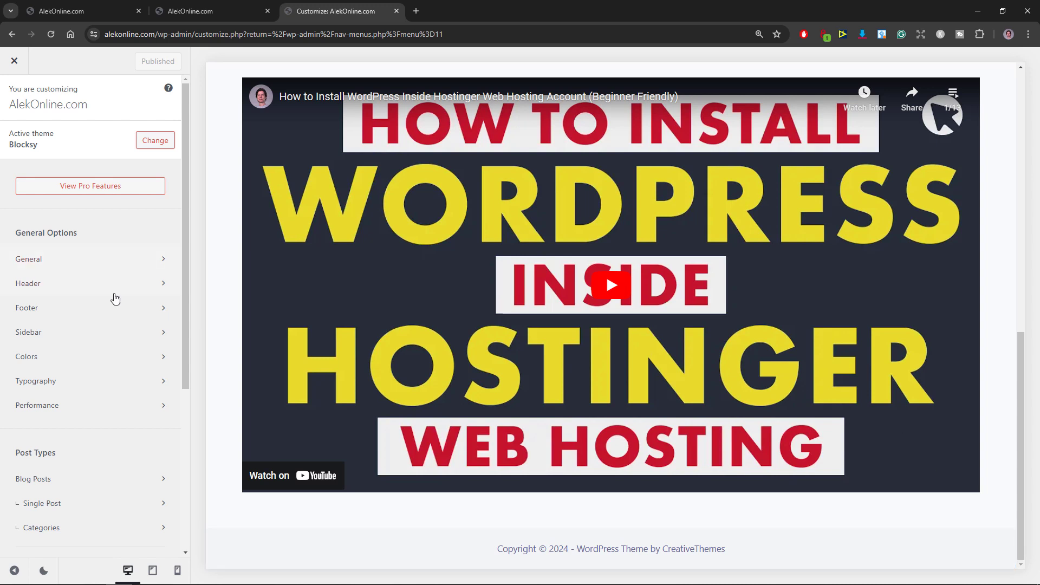
{"action": "left_click", "coordinate": [111, 307]}
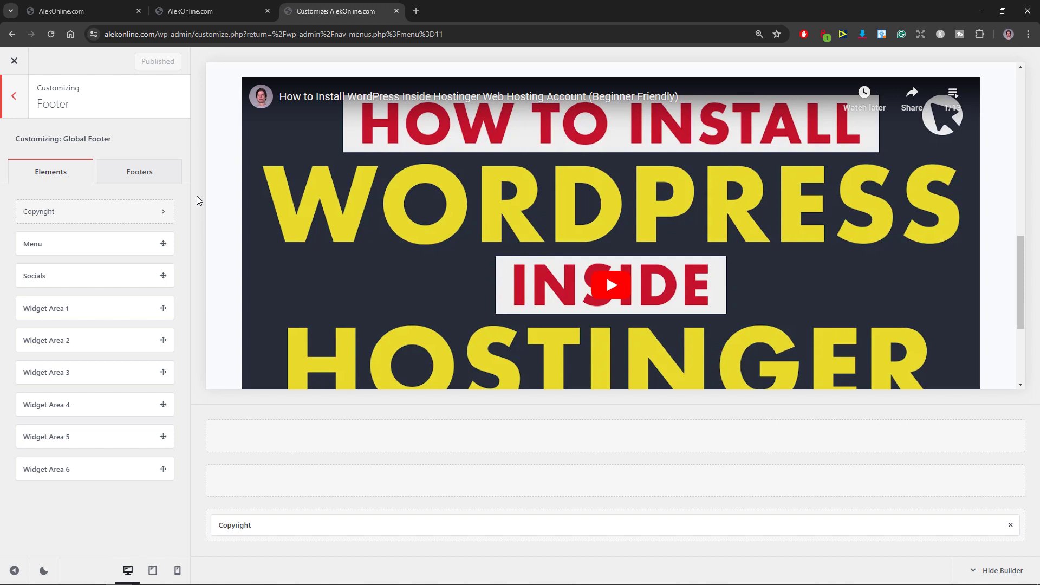
Step: Try the Menu element in the footer's top row and remove it again
{"action": "left_click", "coordinate": [158, 171]}
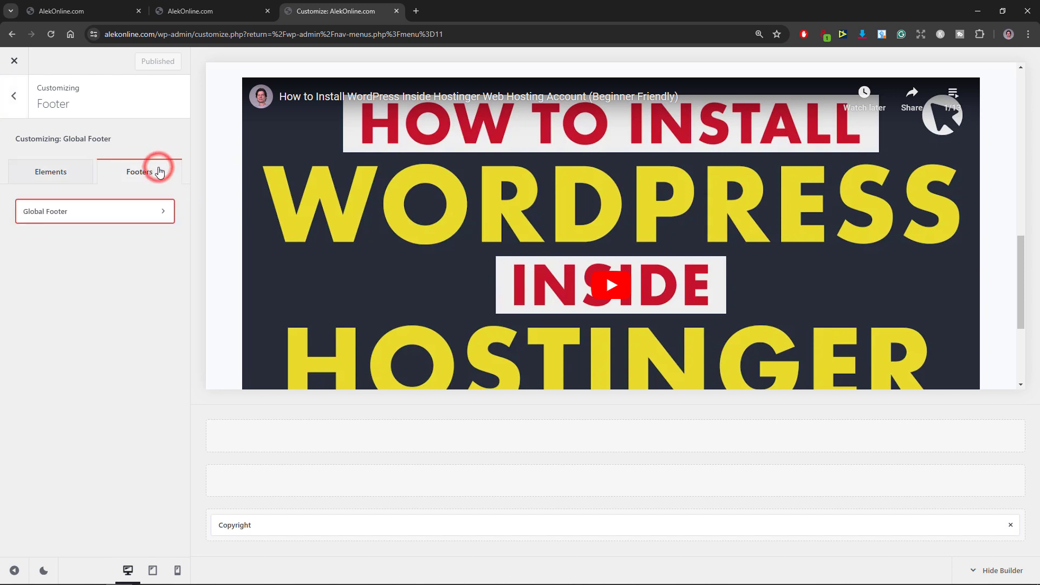
{"action": "left_click", "coordinate": [65, 173]}
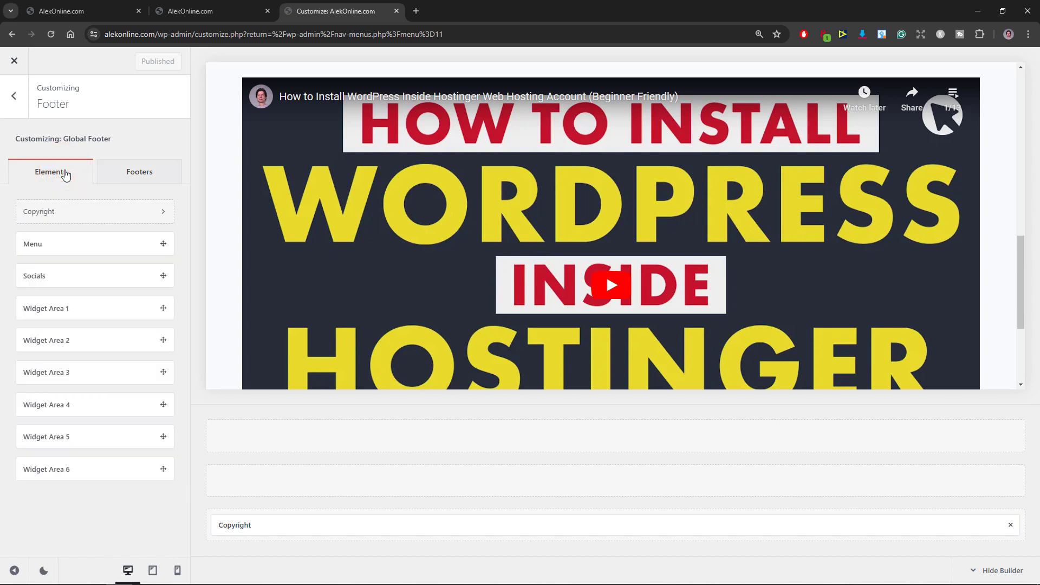
{"action": "left_click_drag", "start_coordinate": [92, 243], "coordinate": [293, 436]}
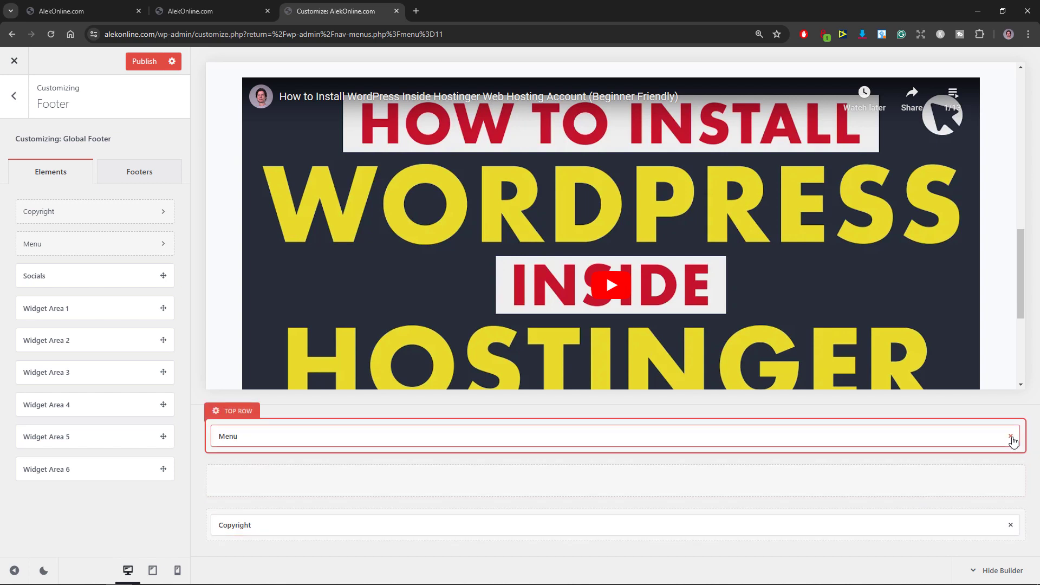
{"action": "left_click", "coordinate": [1010, 436]}
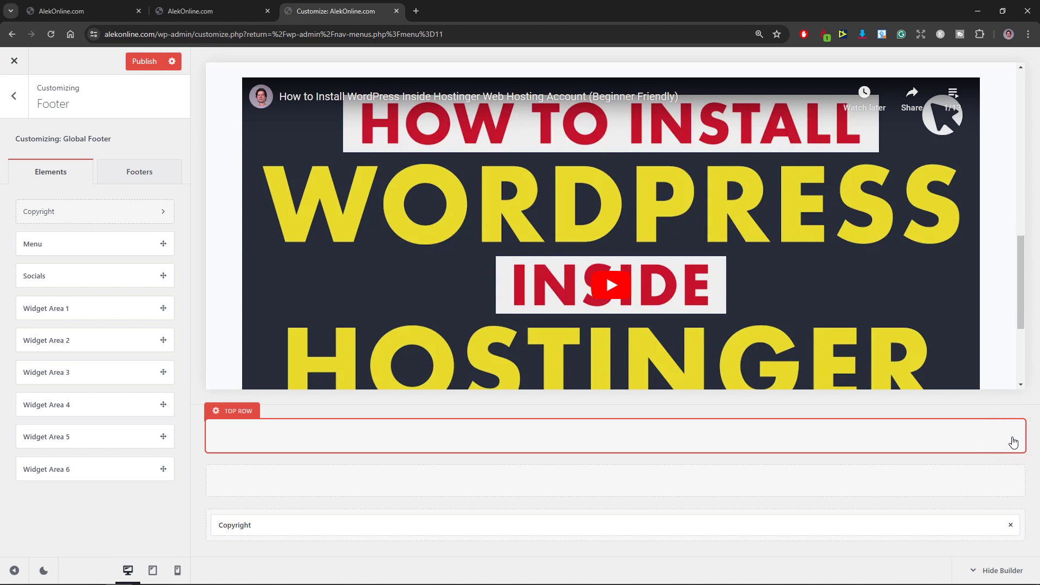
Step: Set the Global Footer's container structure to Boxed and its container background to black
{"action": "left_click", "coordinate": [166, 176]}
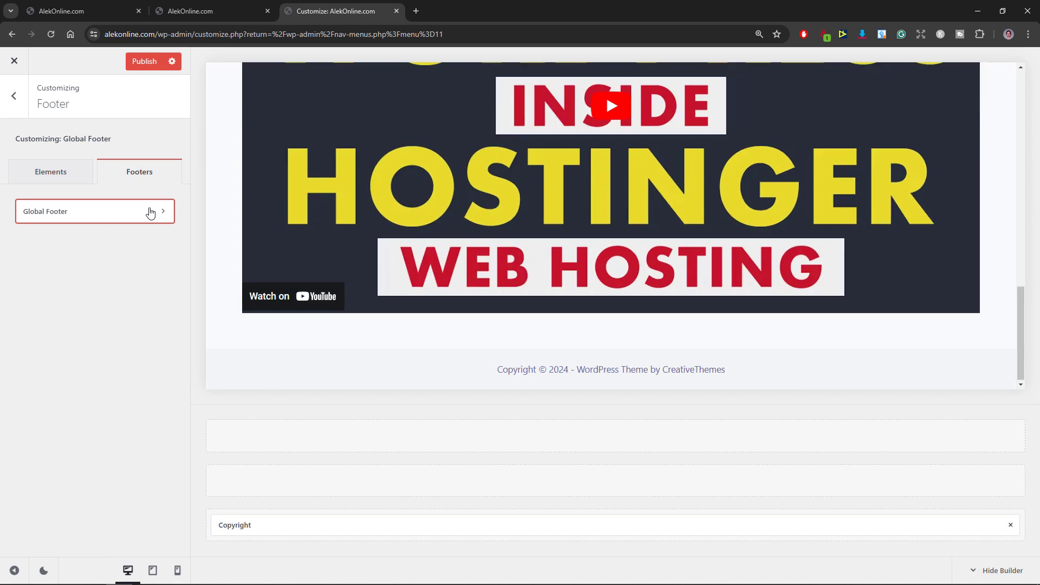
{"action": "left_click", "coordinate": [150, 211]}
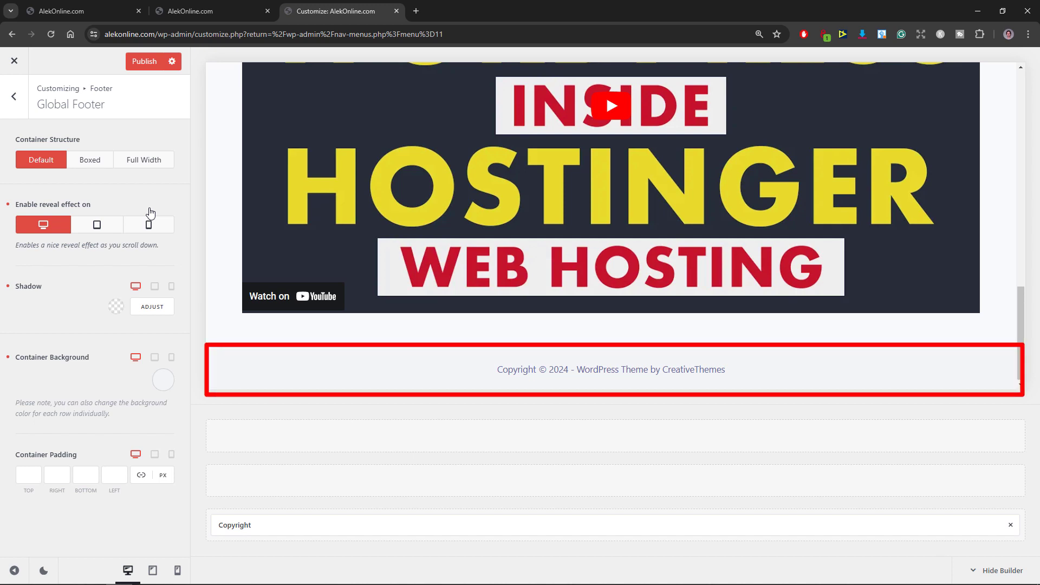
{"action": "left_click", "coordinate": [93, 162]}
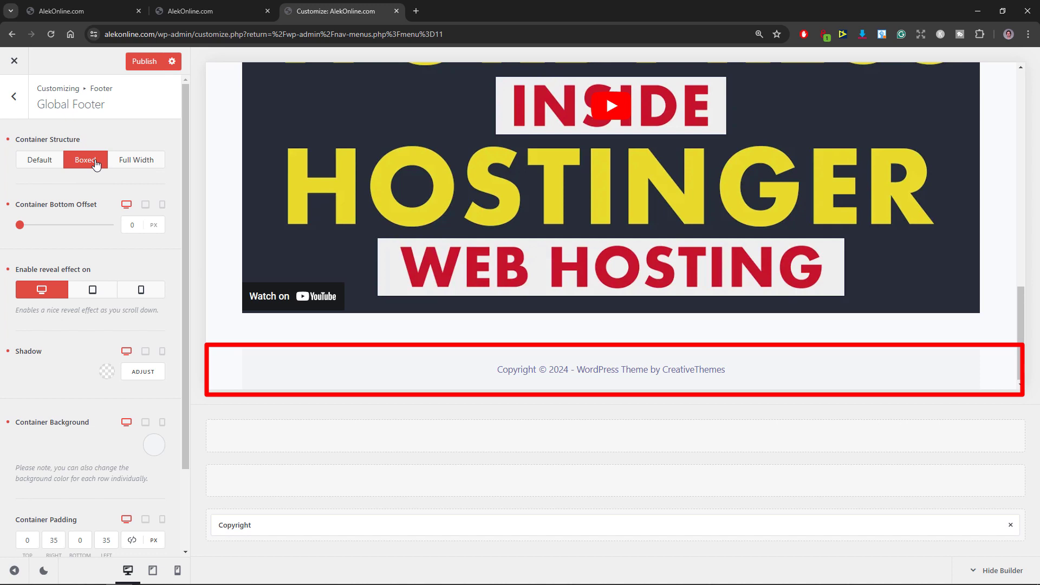
{"action": "left_click", "coordinate": [153, 444]}
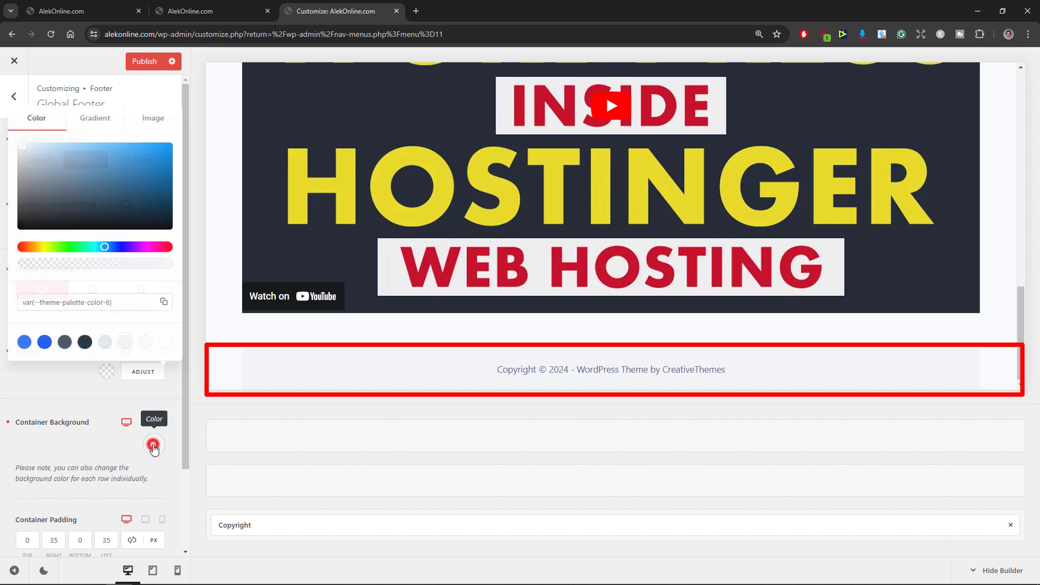
{"action": "left_click", "coordinate": [36, 225]}
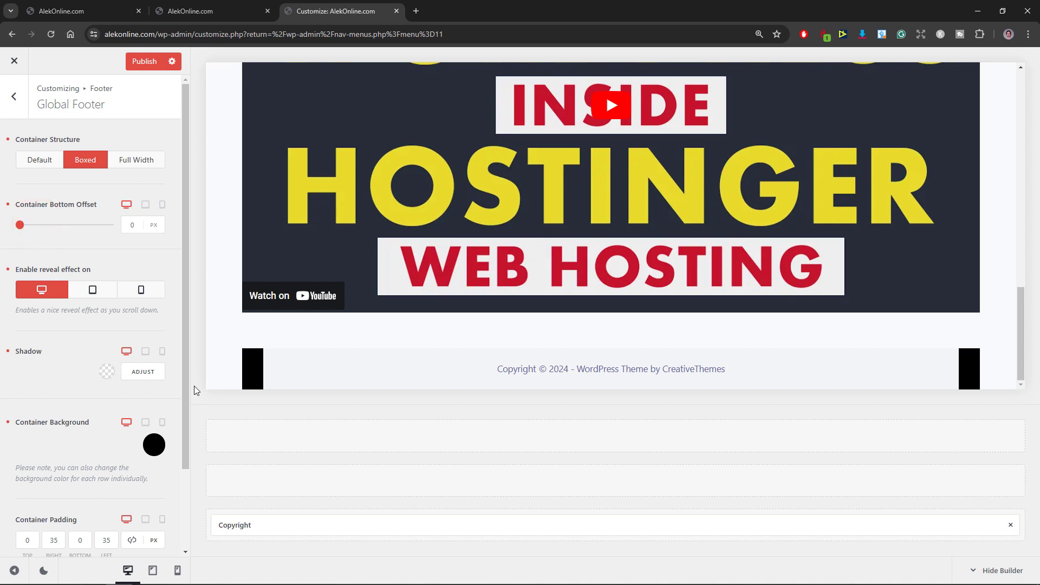
Step: Check the footer in the tablet, mobile and desktop previews and publish the changes
{"action": "left_click", "coordinate": [145, 351]}
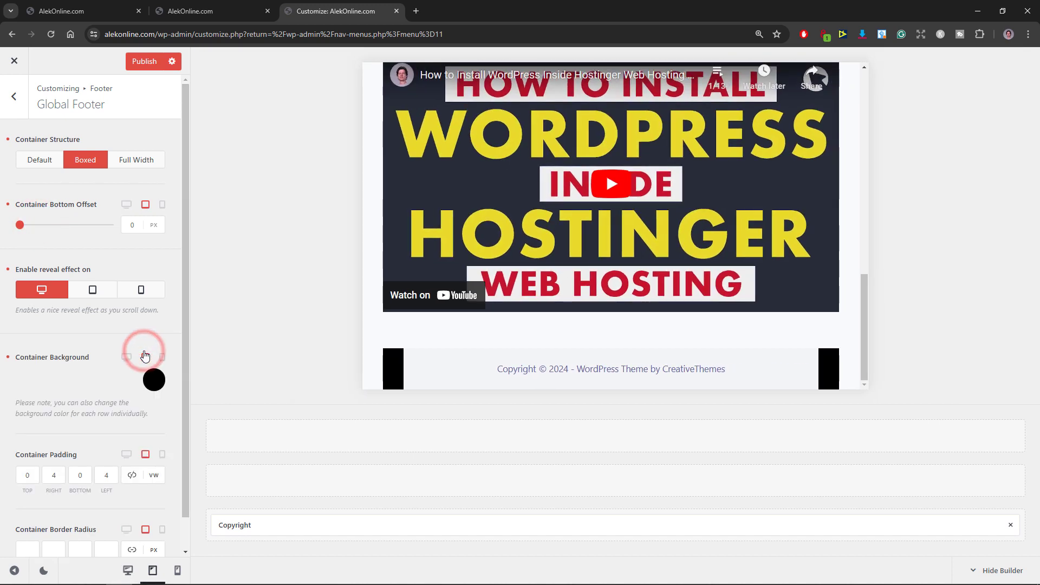
{"action": "left_click", "coordinate": [163, 358]}
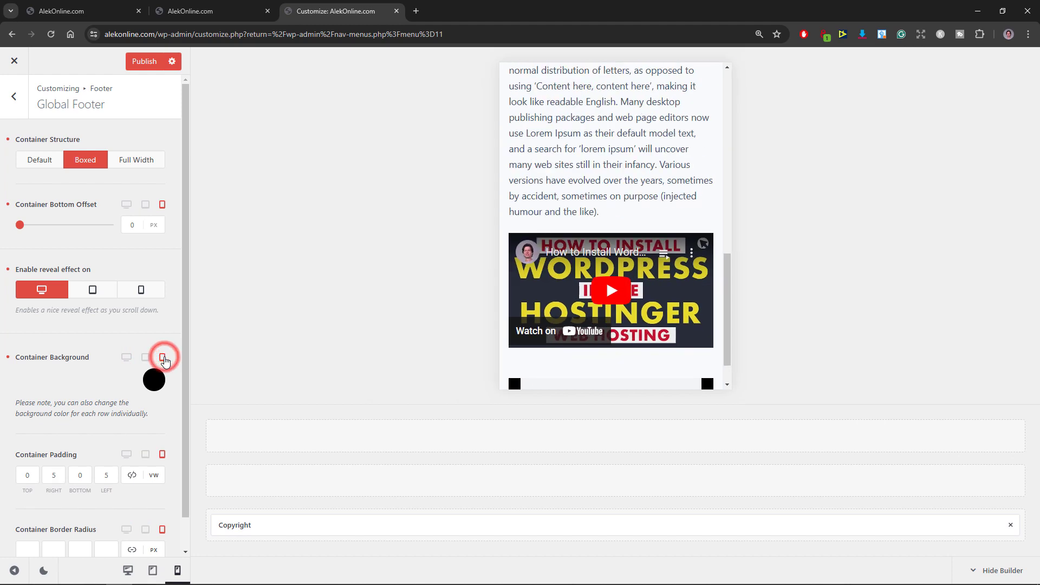
{"action": "scroll", "coordinate": [561, 298], "scroll_direction": "down", "scroll_amount": 1}
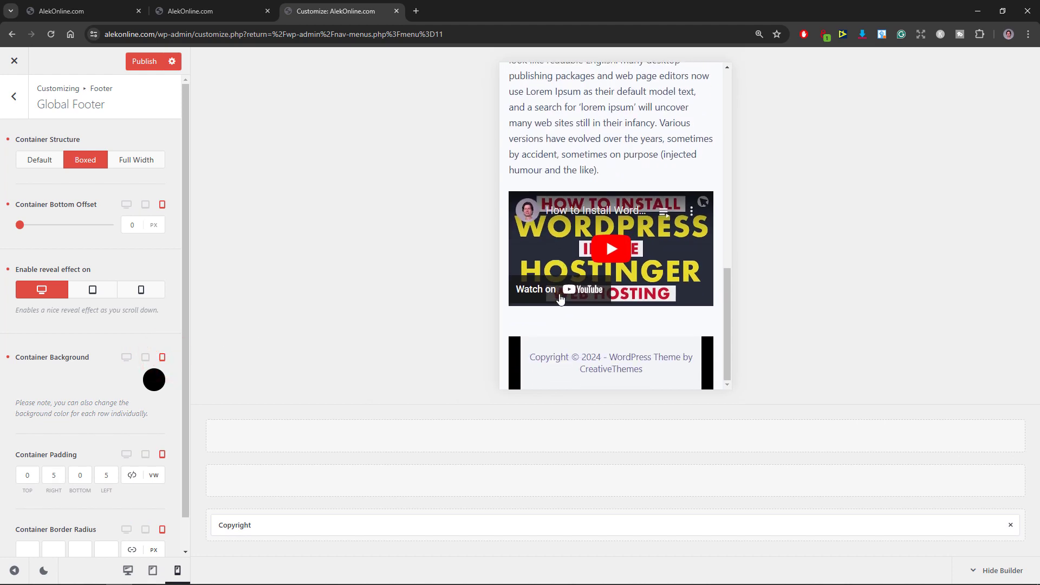
{"action": "left_click", "coordinate": [126, 357]}
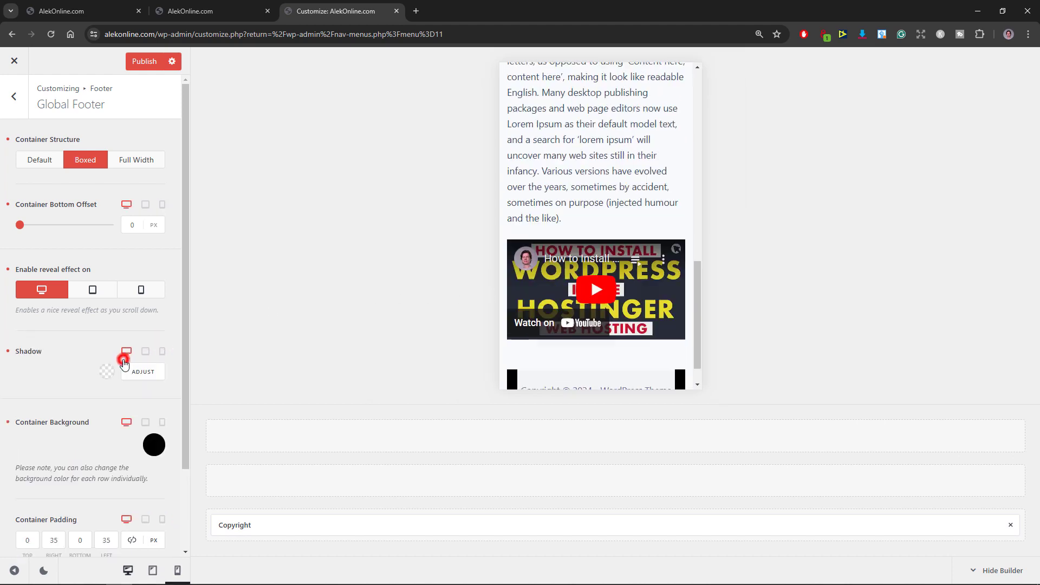
{"action": "scroll", "coordinate": [295, 351], "scroll_direction": "down", "scroll_amount": 5}
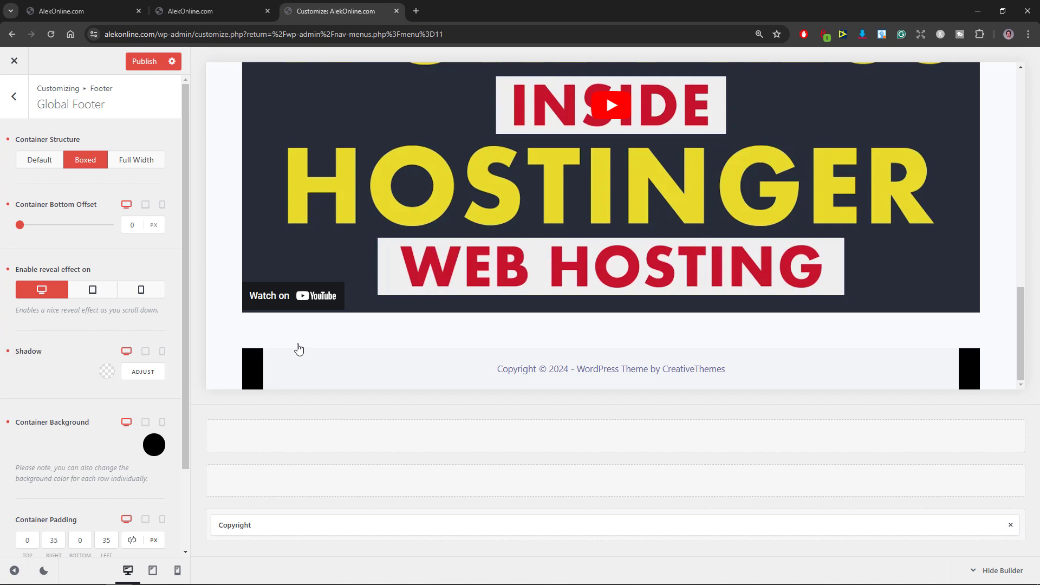
{"action": "left_click", "coordinate": [145, 63]}
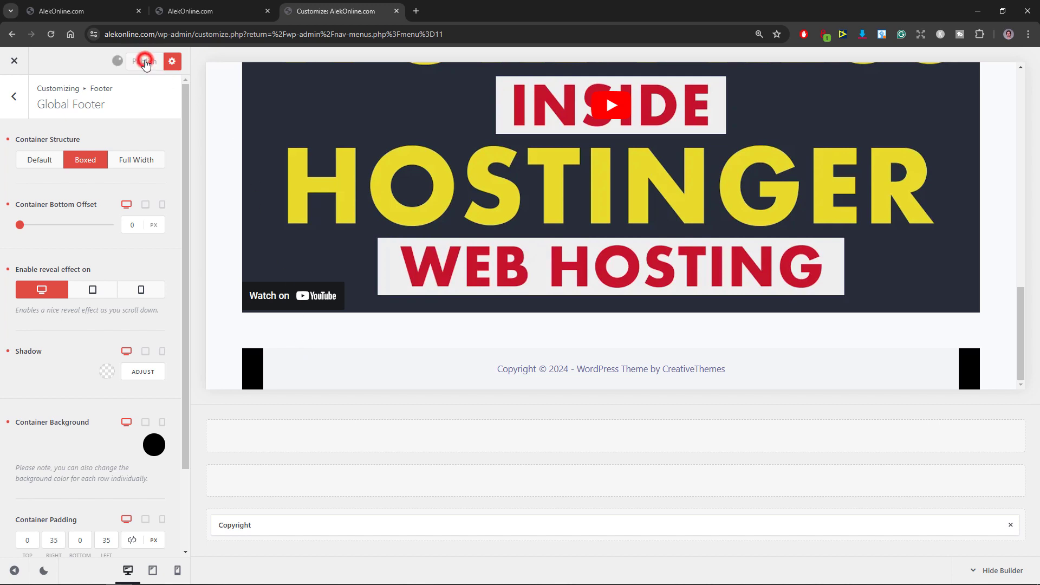
Step: Place the Socials element in the footer's top row and the Menu element in the middle row
{"action": "left_click", "coordinate": [10, 103]}
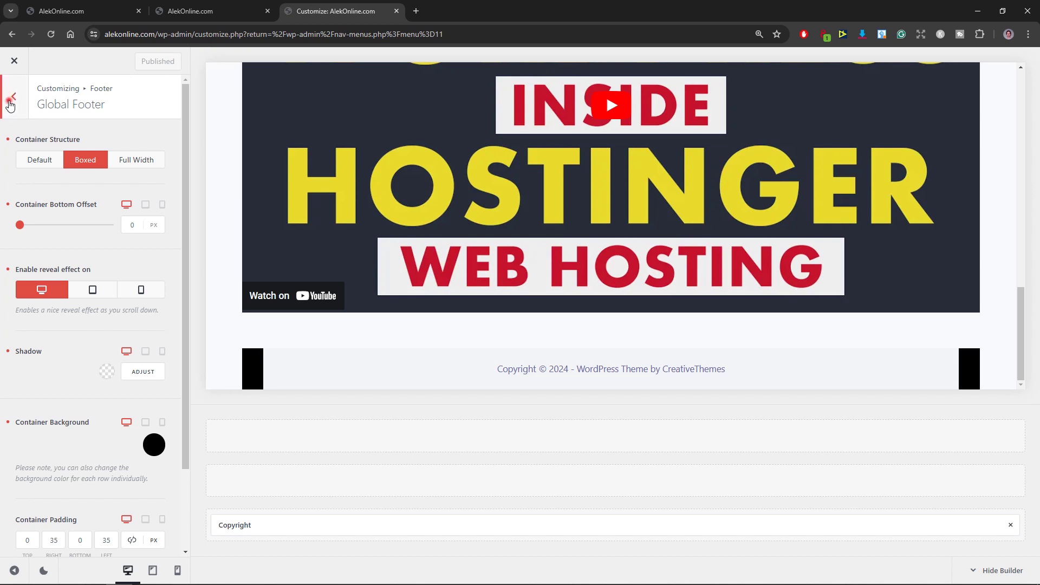
{"action": "left_click", "coordinate": [32, 171]}
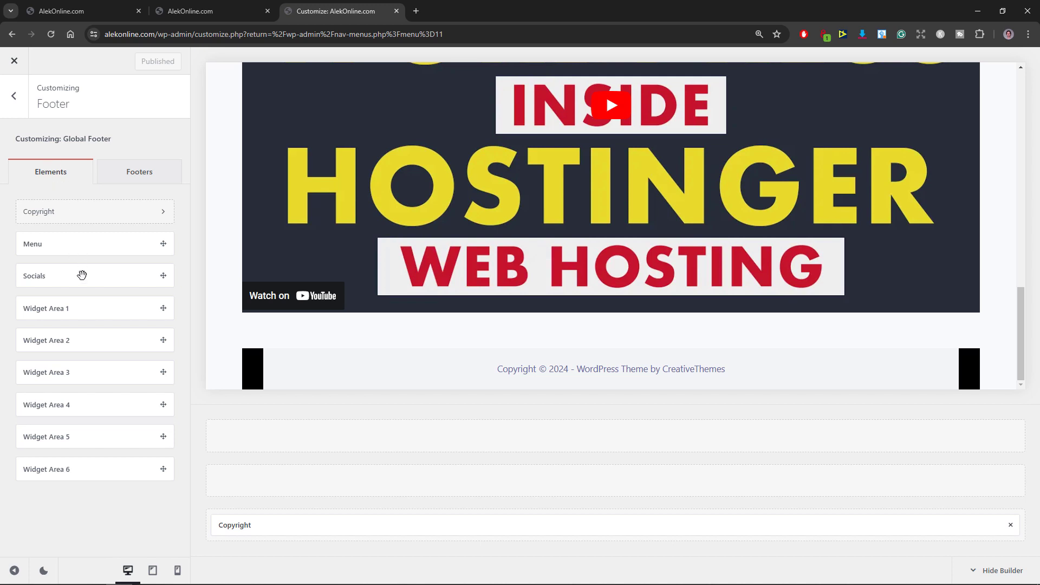
{"action": "left_click_drag", "start_coordinate": [81, 275], "coordinate": [308, 436]}
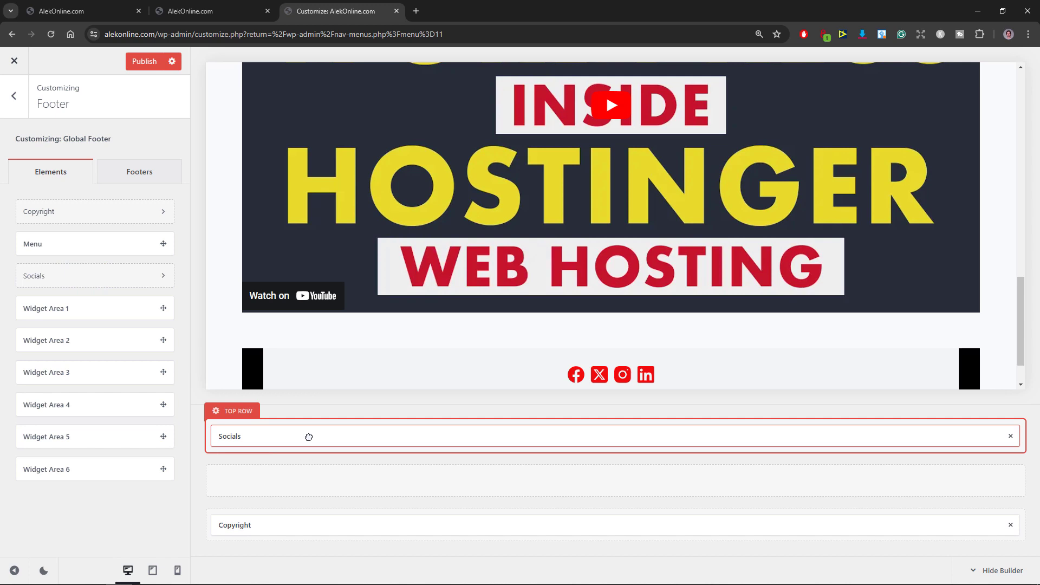
{"action": "left_click_drag", "start_coordinate": [95, 243], "coordinate": [356, 490]}
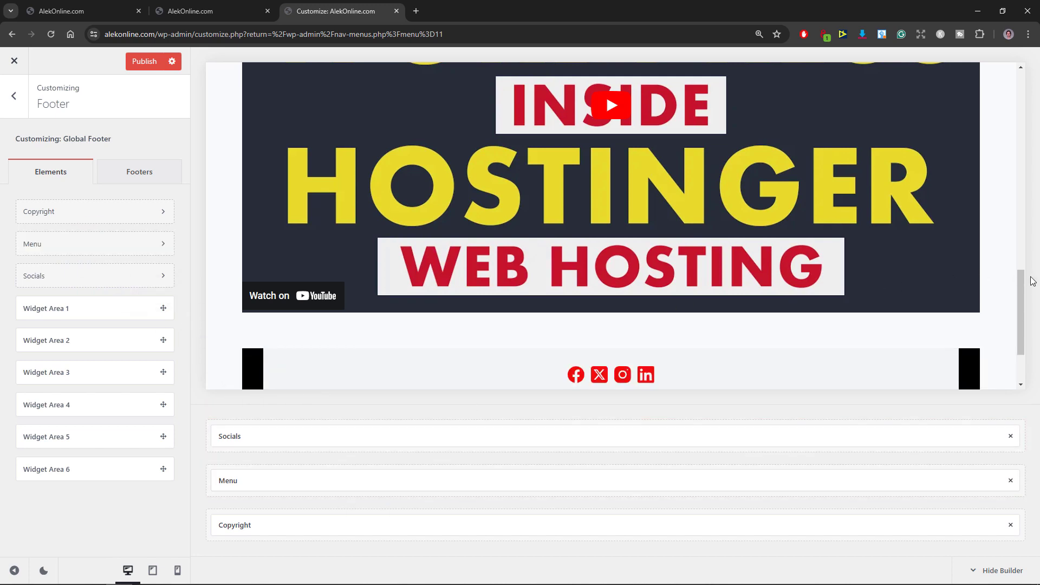
{"action": "left_click_drag", "start_coordinate": [1021, 291], "coordinate": [1024, 338]}
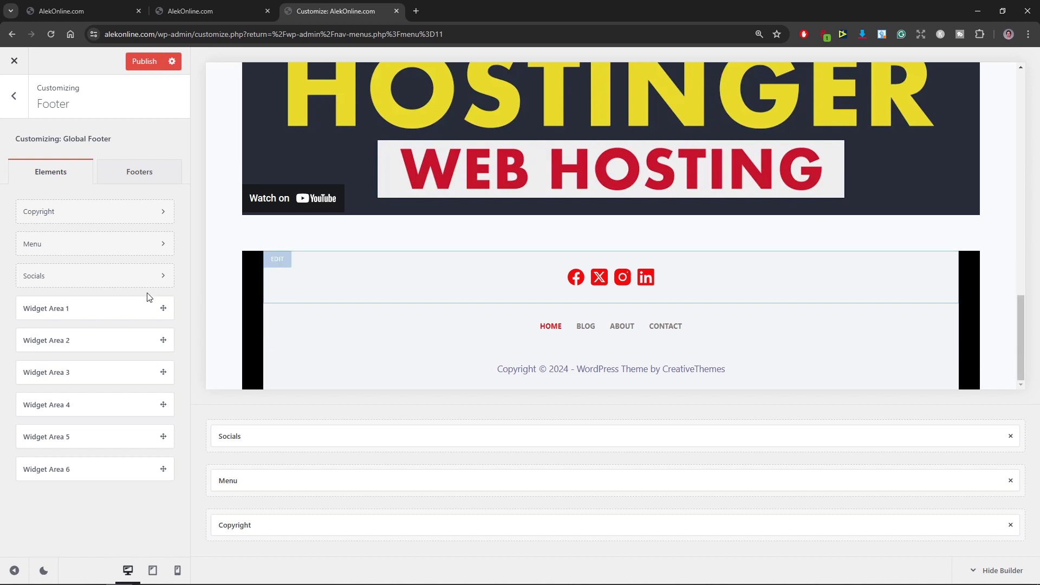
Step: Add YouTube to the footer's Socials element and make its social links open in a new tab
{"action": "left_click", "coordinate": [114, 281]}
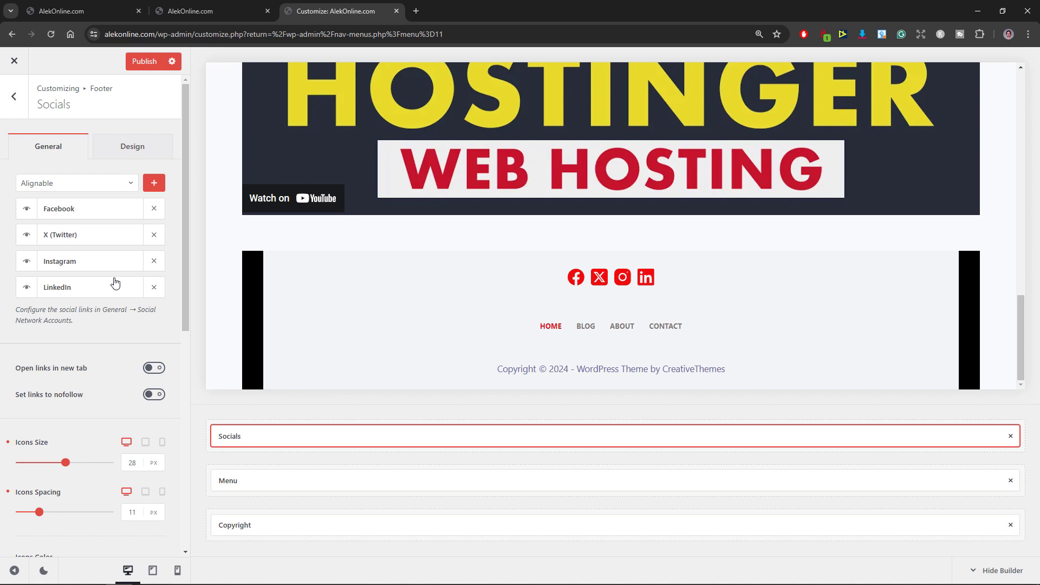
{"action": "left_click", "coordinate": [130, 183]}
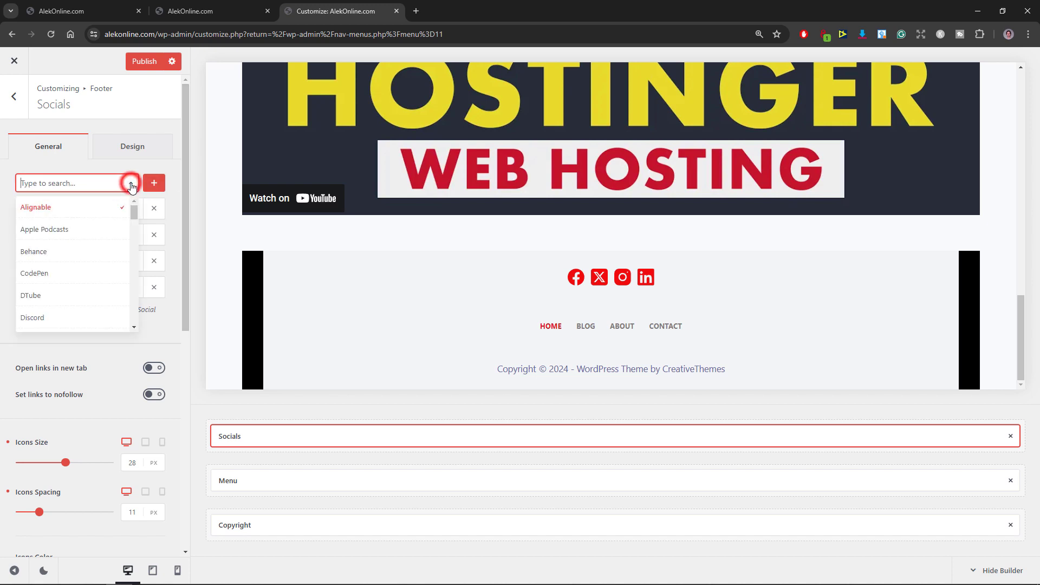
{"action": "left_click_drag", "start_coordinate": [135, 205], "coordinate": [136, 322]}
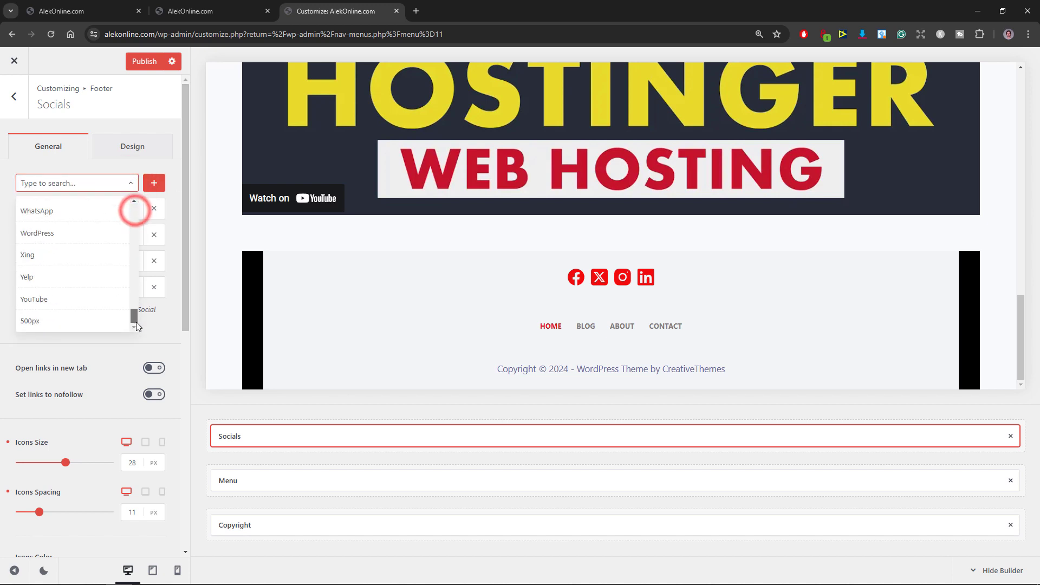
{"action": "left_click", "coordinate": [96, 299]}
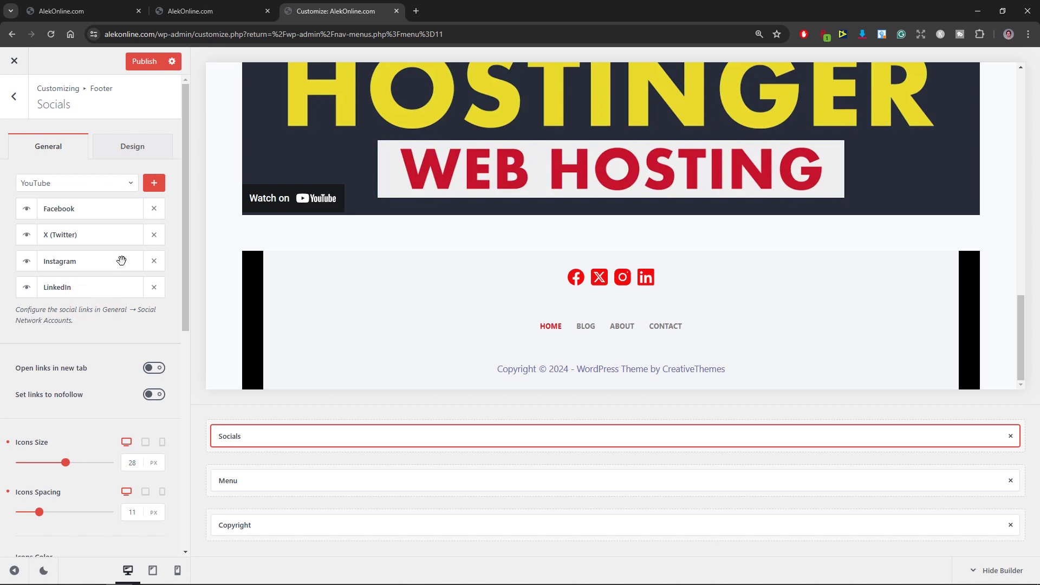
{"action": "left_click", "coordinate": [154, 182]}
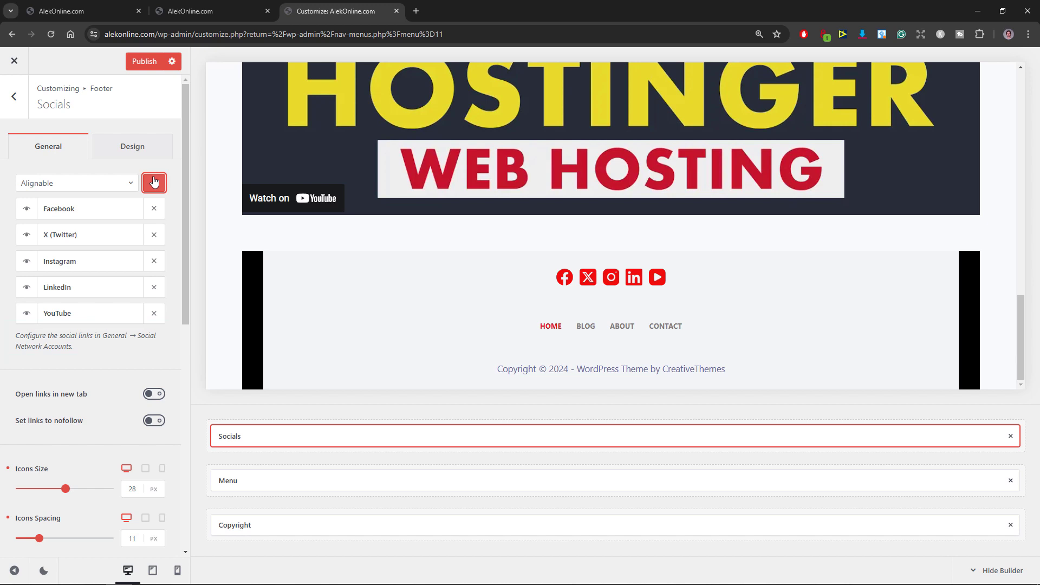
{"action": "left_click", "coordinate": [155, 394]}
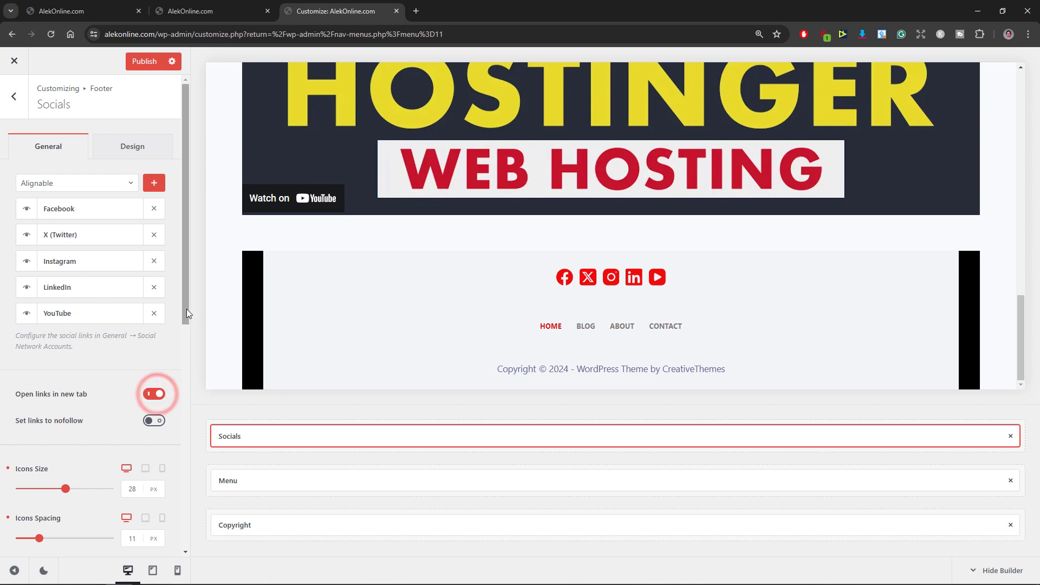
Step: Set the social icons' size to 36 px and their spacing to 18 px, and publish the changes
{"action": "left_click_drag", "start_coordinate": [186, 313], "coordinate": [167, 357]}
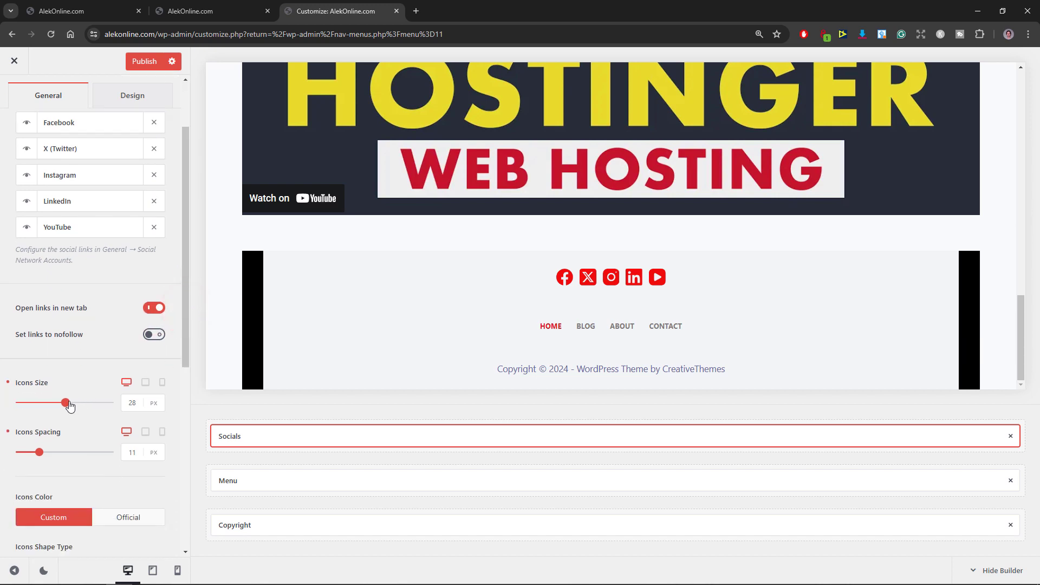
{"action": "left_click_drag", "start_coordinate": [66, 402], "coordinate": [81, 403]}
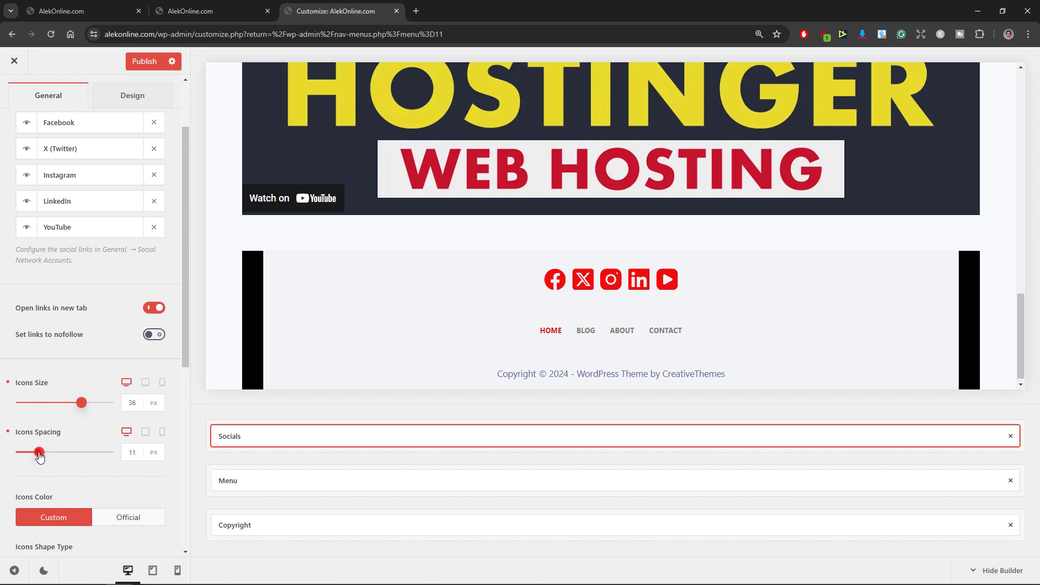
{"action": "left_click_drag", "start_coordinate": [39, 452], "coordinate": [48, 457]}
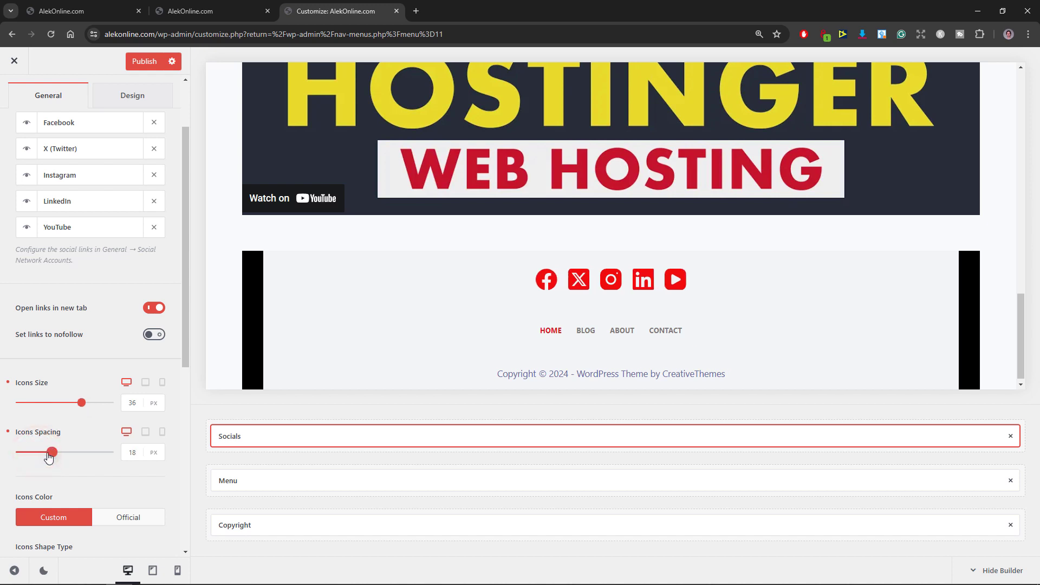
{"action": "left_click_drag", "start_coordinate": [186, 284], "coordinate": [188, 259]}
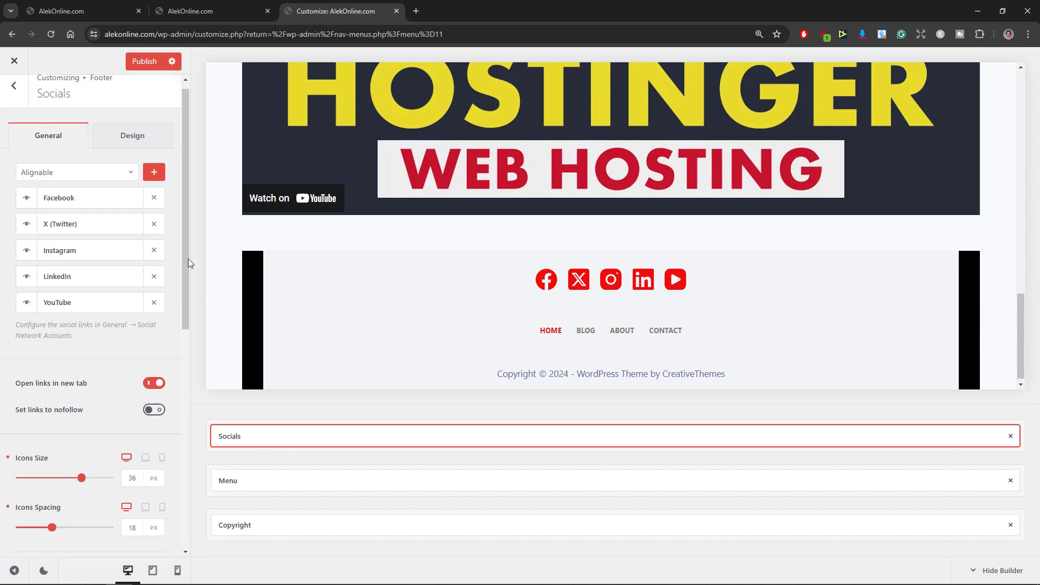
{"action": "left_click", "coordinate": [143, 62]}
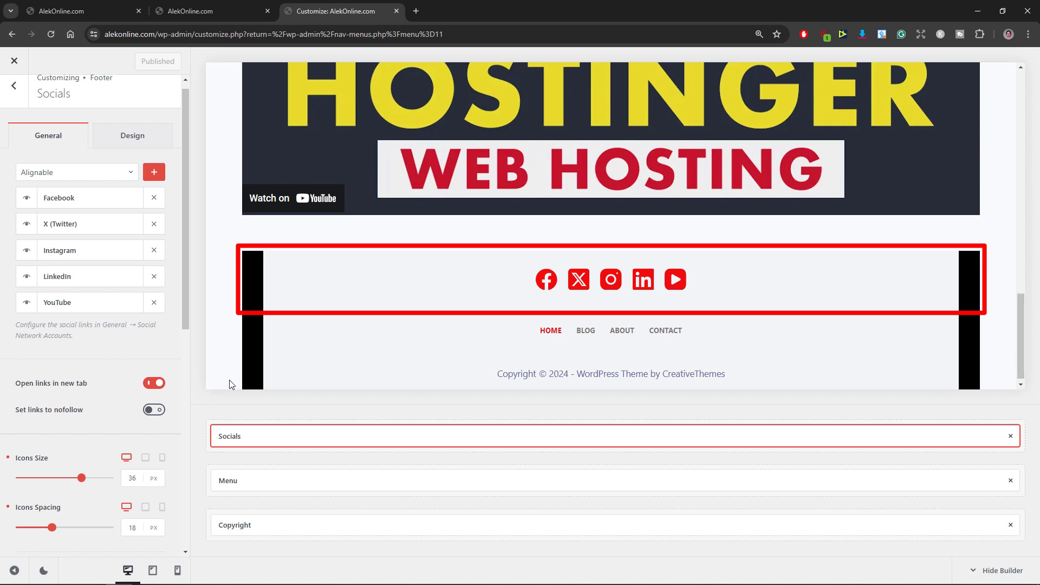
Step: Set the footer top row's background color to black (#000000) and publish the change
{"action": "left_click", "coordinate": [239, 412]}
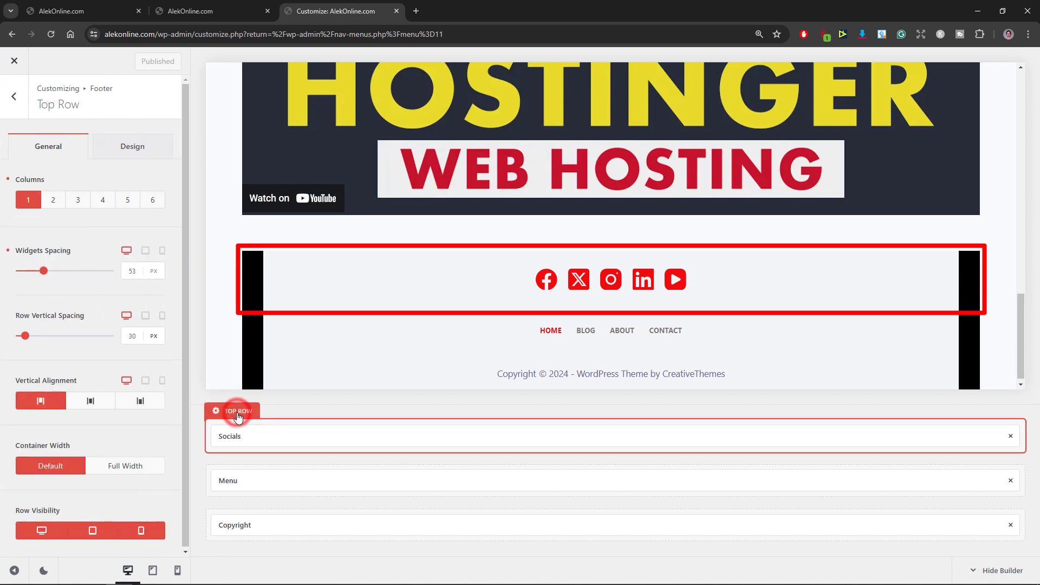
{"action": "left_click", "coordinate": [131, 151]}
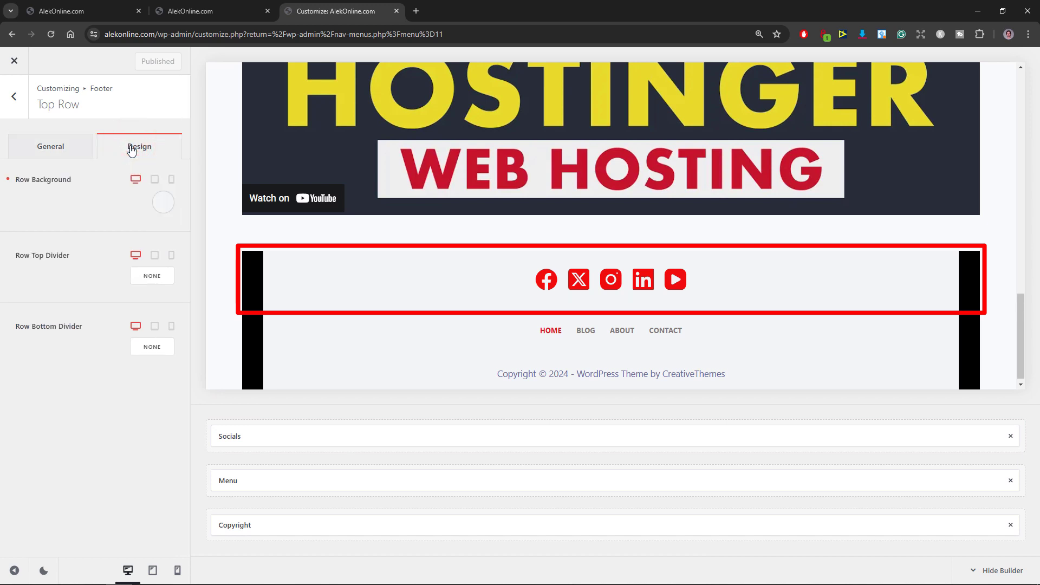
{"action": "left_click", "coordinate": [163, 203]}
{"action": "left_click_drag", "start_coordinate": [55, 297], "coordinate": [2, 372]}
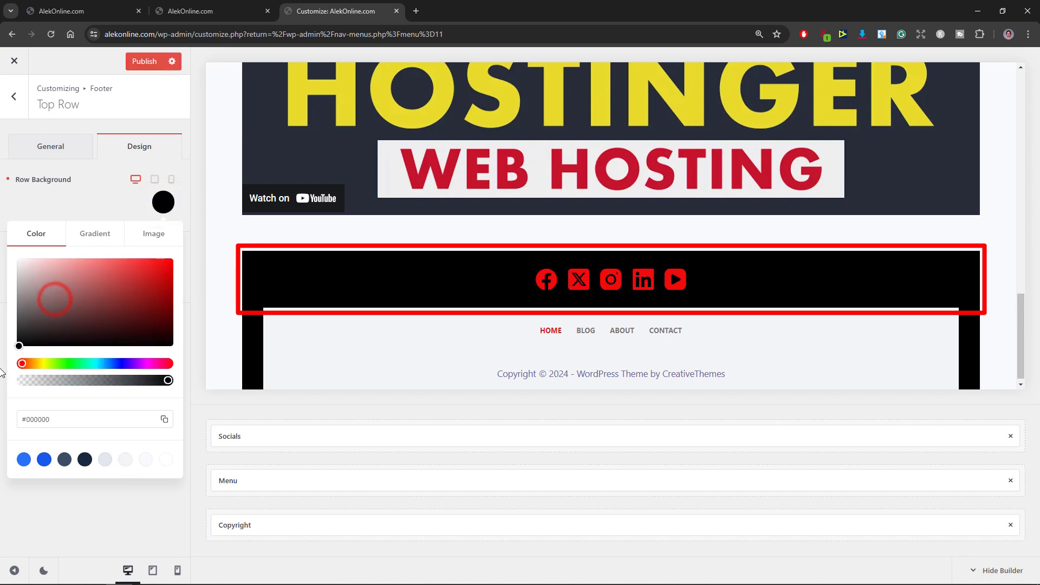
{"action": "left_click", "coordinate": [137, 61]}
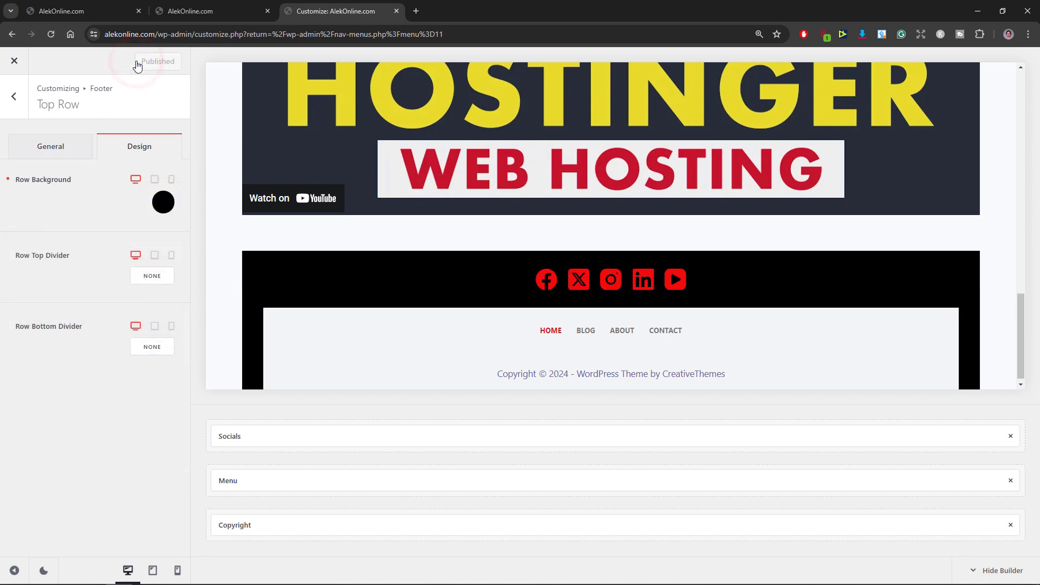
Step: Assign the Footer menu to the footer's Menu element
{"action": "left_click", "coordinate": [13, 99]}
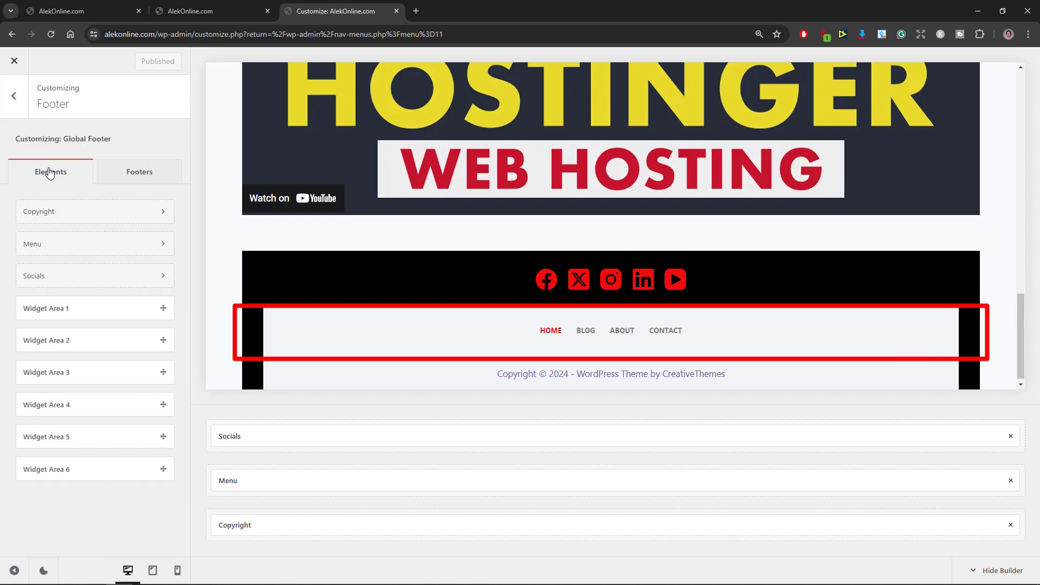
{"action": "left_click", "coordinate": [79, 244]}
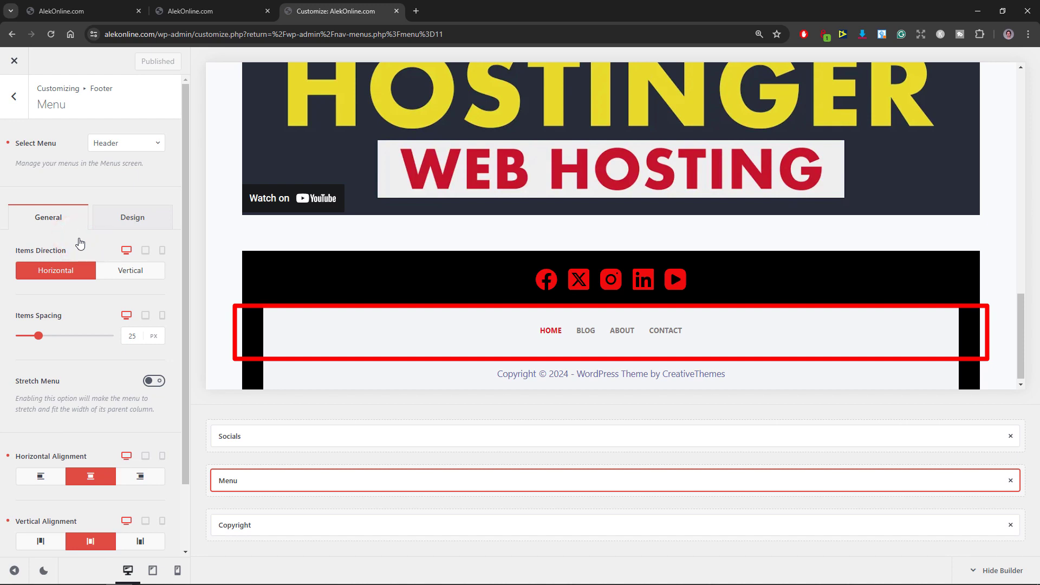
{"action": "left_click", "coordinate": [158, 143]}
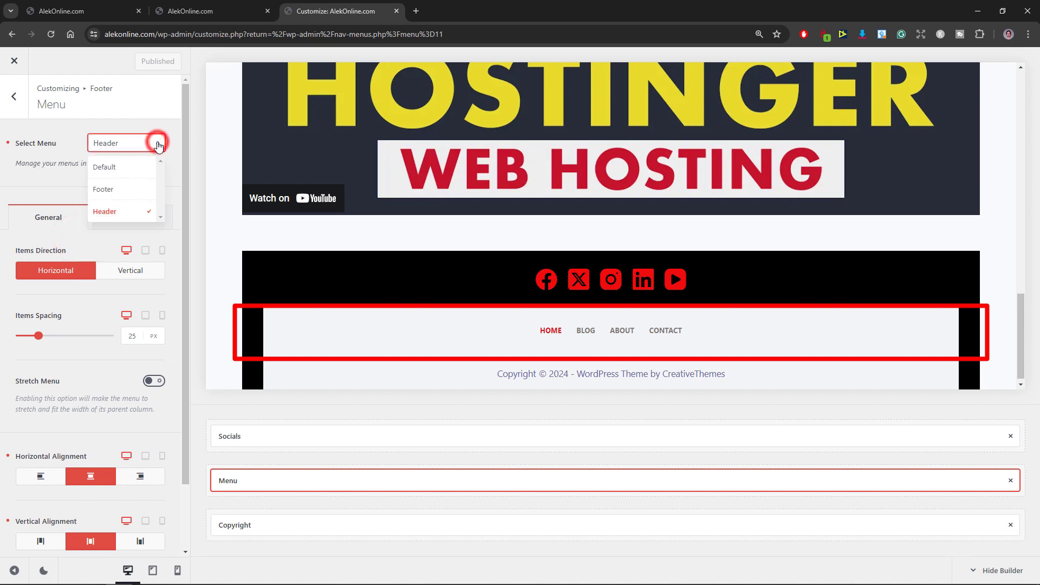
{"action": "left_click", "coordinate": [140, 188]}
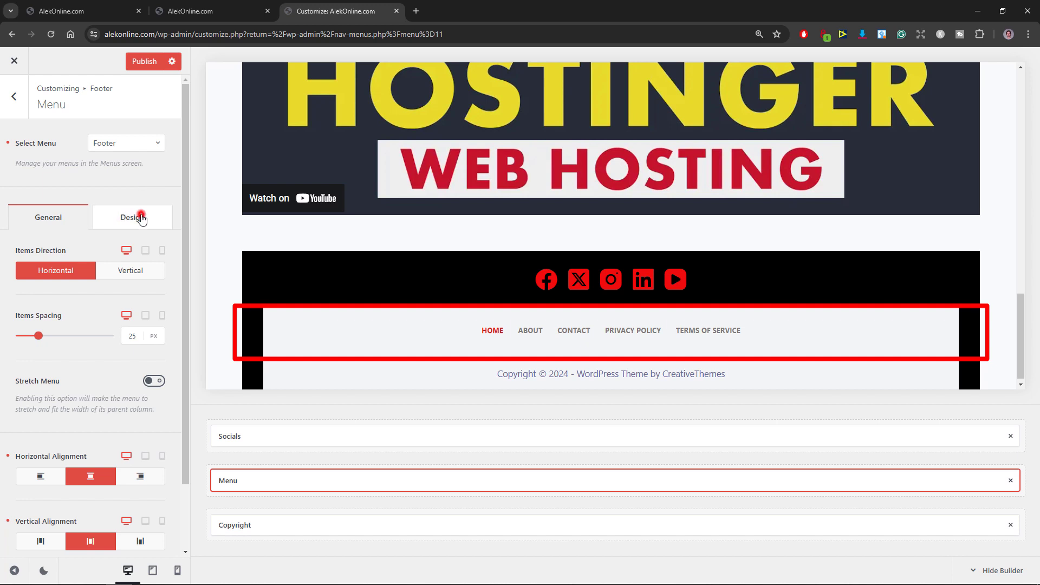
Step: Set the initial font color of the footer's Menu element to white and publish the changes
{"action": "left_click", "coordinate": [138, 216]}
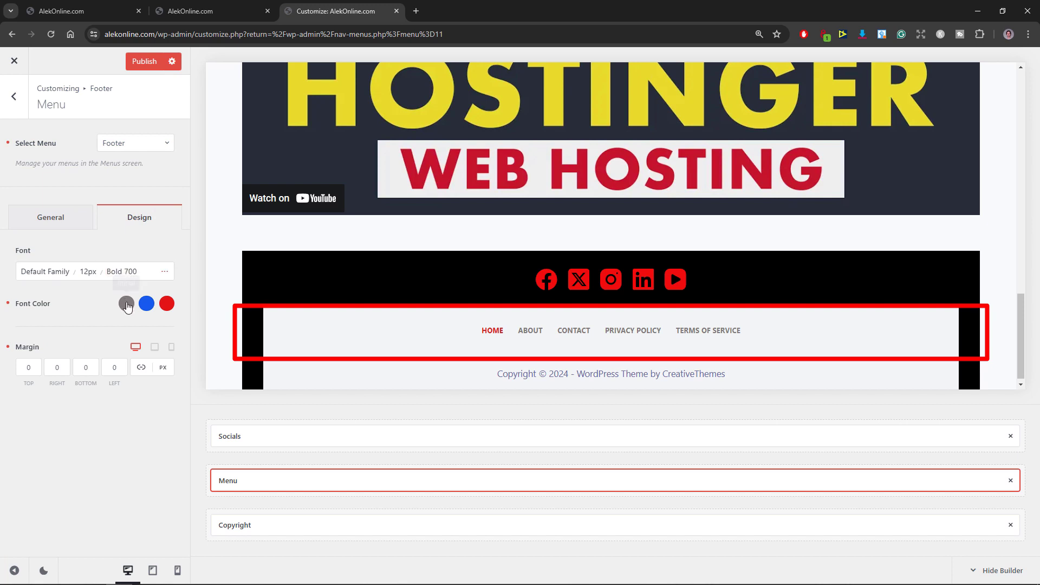
{"action": "left_click", "coordinate": [126, 303]}
{"action": "left_click_drag", "start_coordinate": [66, 352], "coordinate": [18, 331]}
{"action": "left_click", "coordinate": [142, 61]}
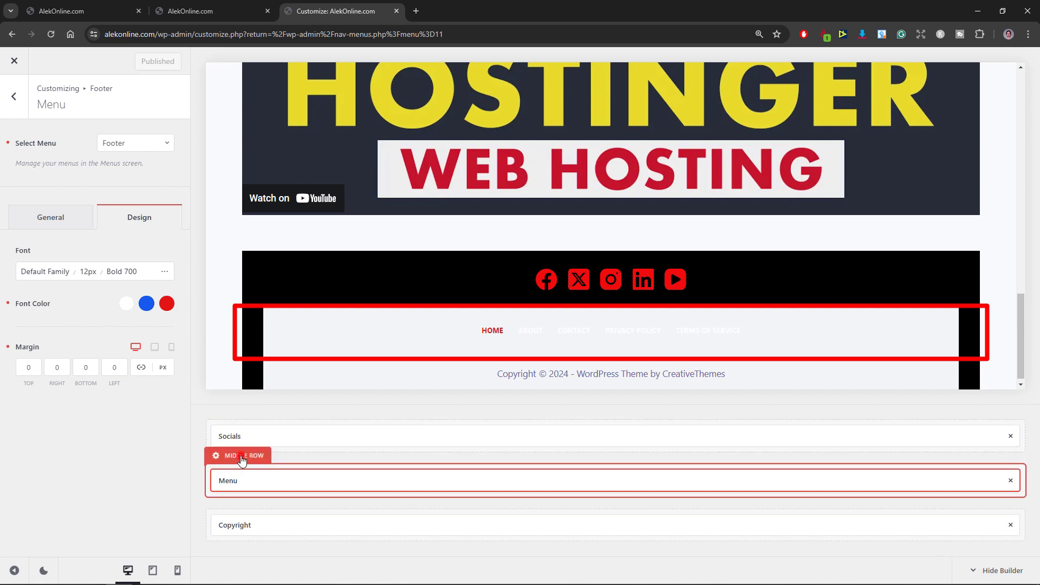
Step: Set the footer middle row's background color to black (#000000) and publish the change
{"action": "left_click", "coordinate": [241, 456]}
{"action": "left_click", "coordinate": [140, 148]}
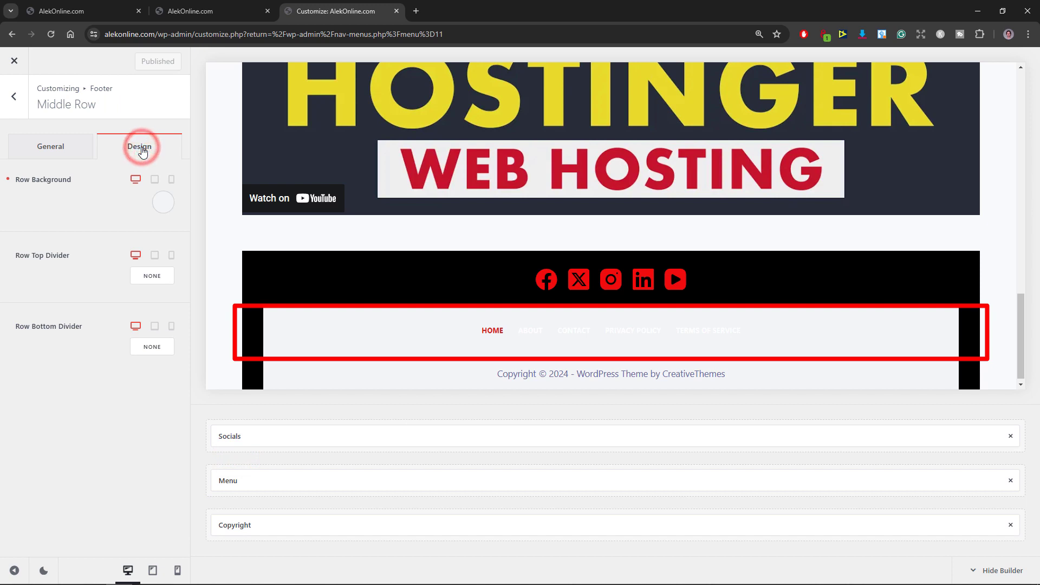
{"action": "left_click", "coordinate": [161, 205]}
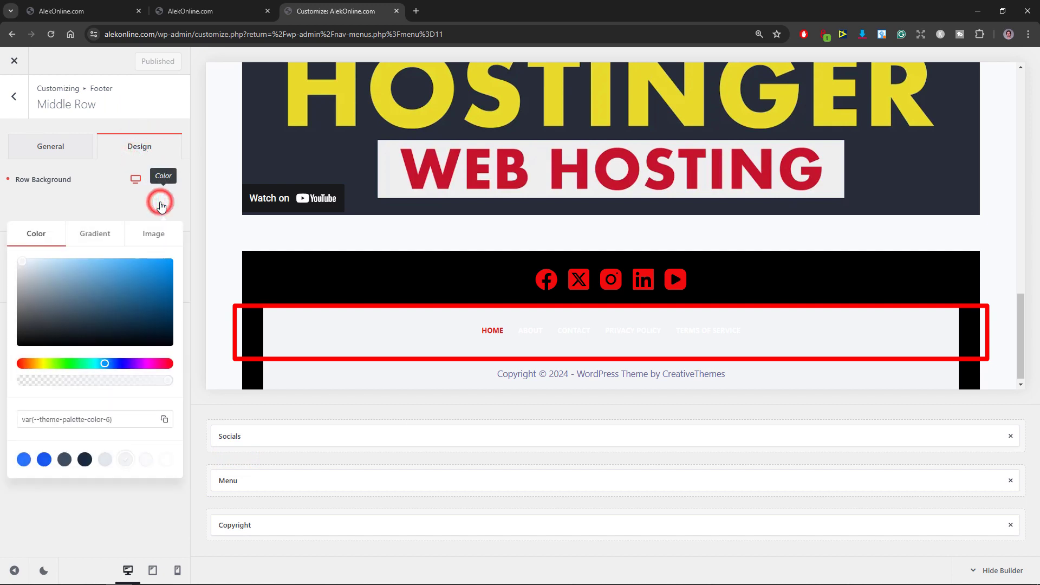
{"action": "left_click_drag", "start_coordinate": [51, 316], "coordinate": [5, 352]}
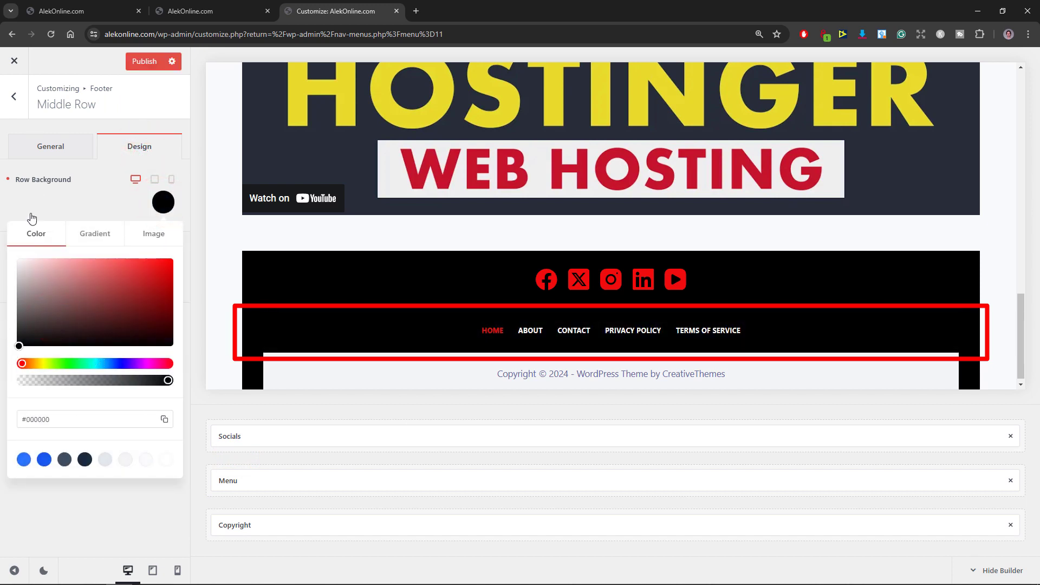
{"action": "left_click", "coordinate": [140, 64]}
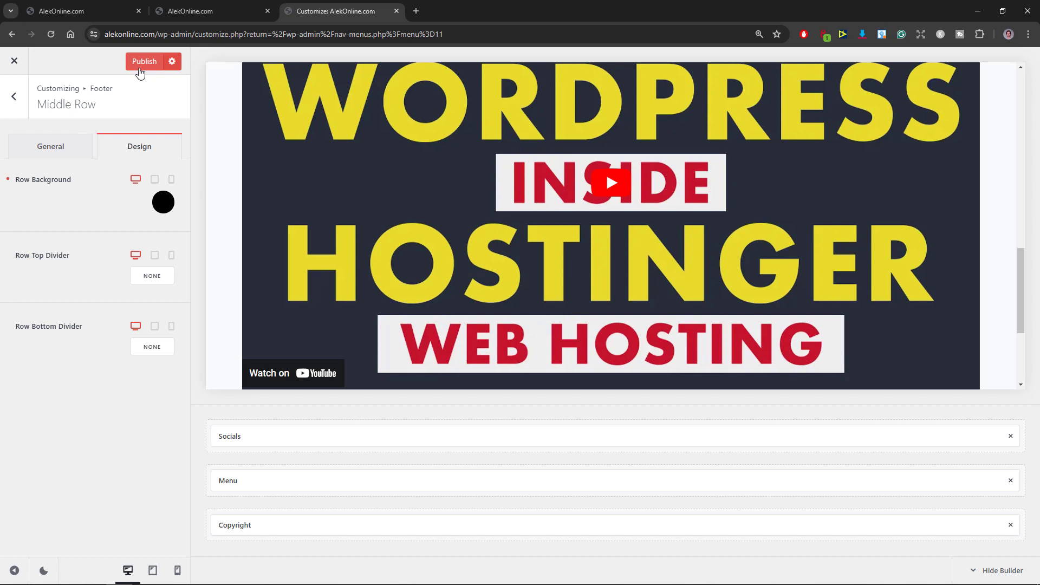
{"action": "left_click", "coordinate": [142, 61]}
Step: Replace "WordPress Theme by CreativeThemes" in the footer's copyright text with the copied site name AlekOnline.com
{"action": "left_click", "coordinate": [13, 98]}
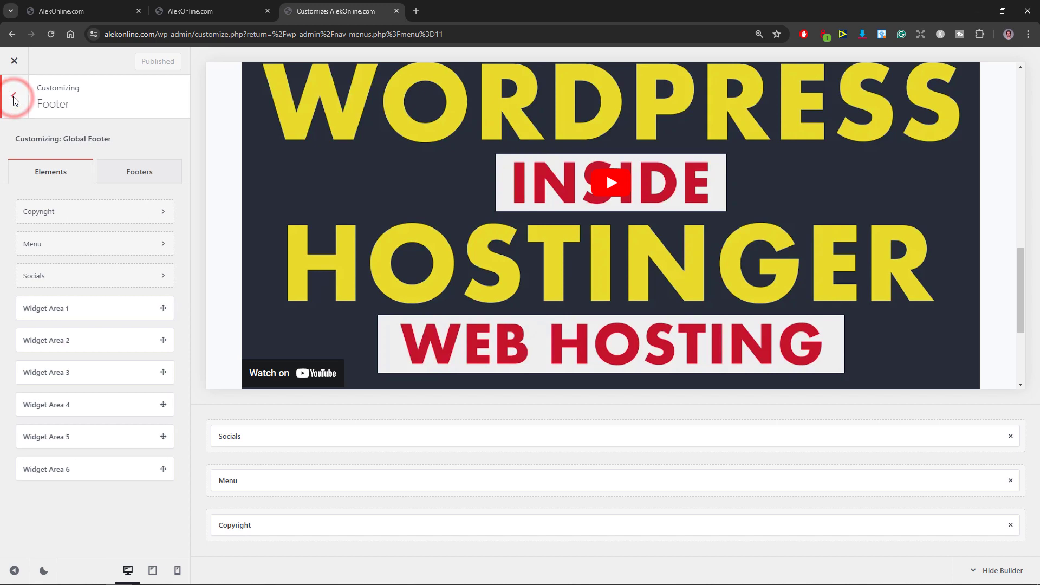
{"action": "left_click", "coordinate": [75, 212]}
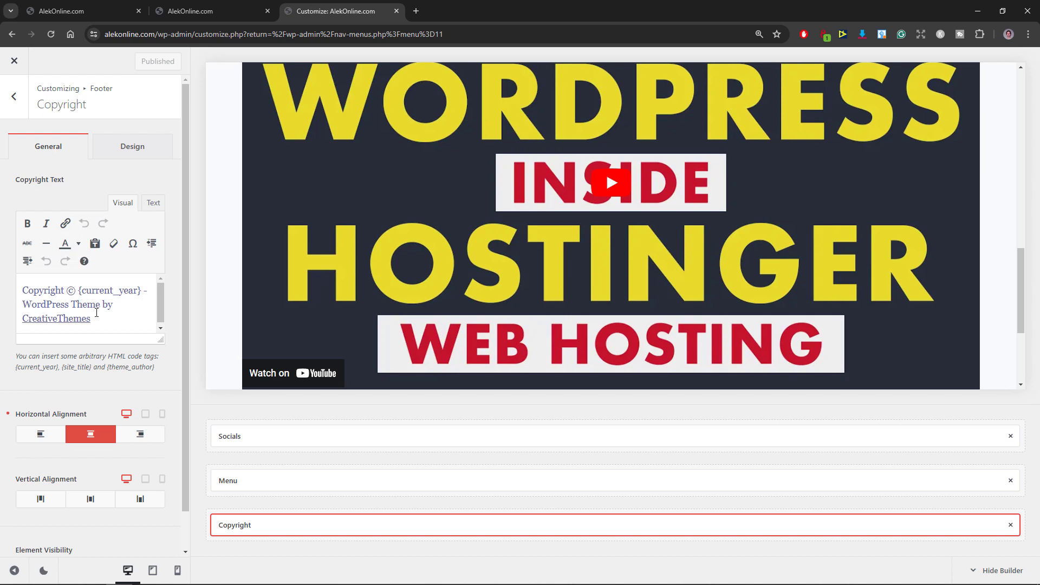
{"action": "left_click_drag", "start_coordinate": [96, 313], "coordinate": [23, 305]}
{"action": "right_click", "coordinate": [25, 306]}
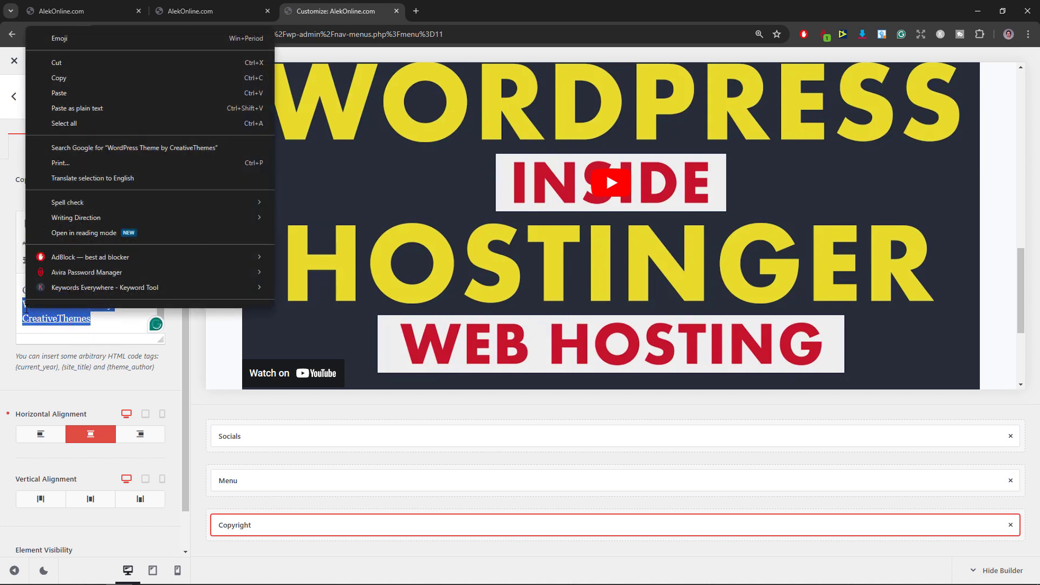
{"action": "left_click", "coordinate": [59, 93]}
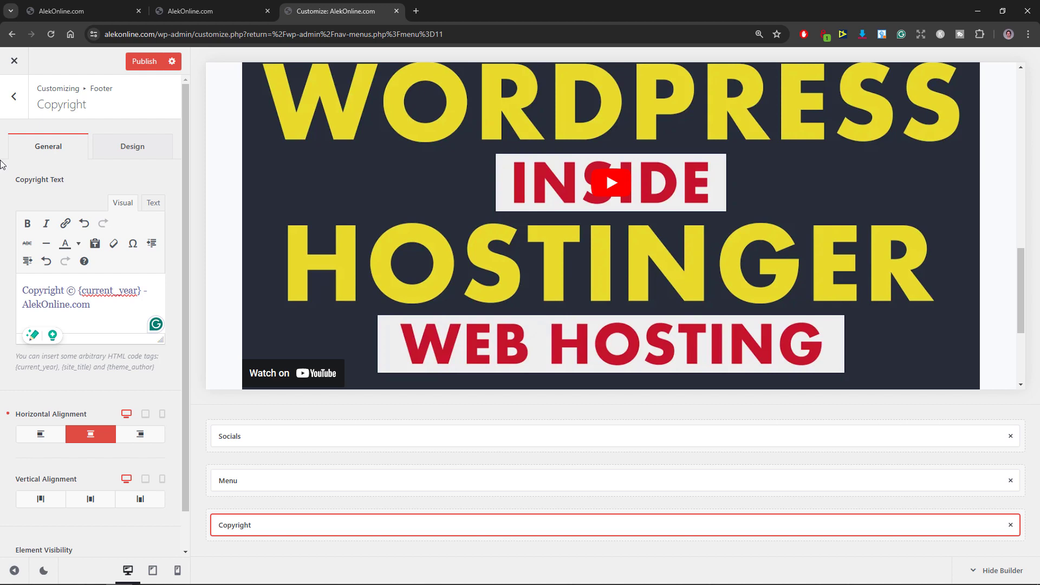
Step: Color the whole copyright text white
{"action": "triple_click", "coordinate": [91, 303]}
{"action": "left_click", "coordinate": [78, 243]}
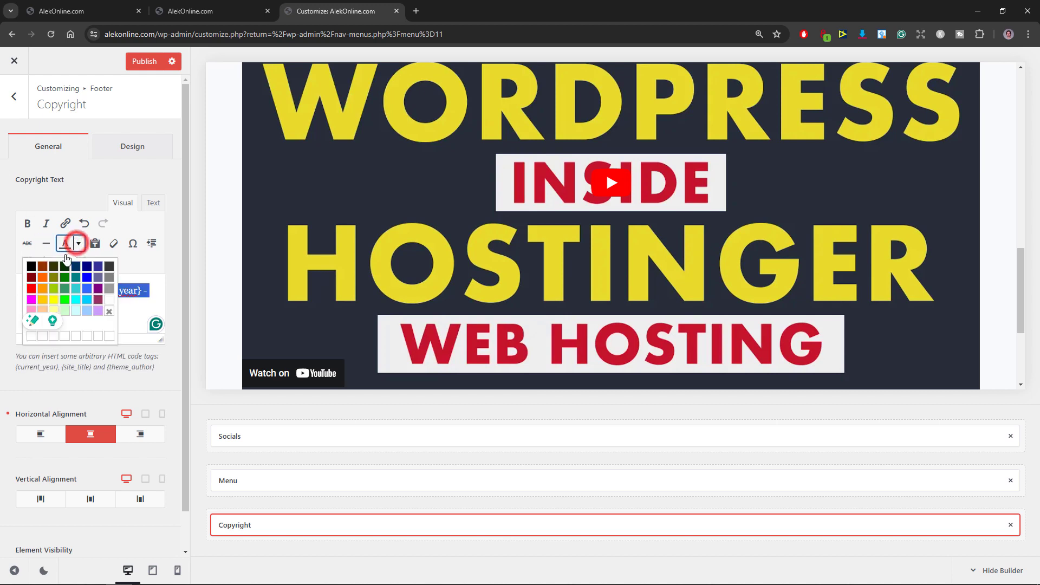
{"action": "left_click", "coordinate": [110, 298]}
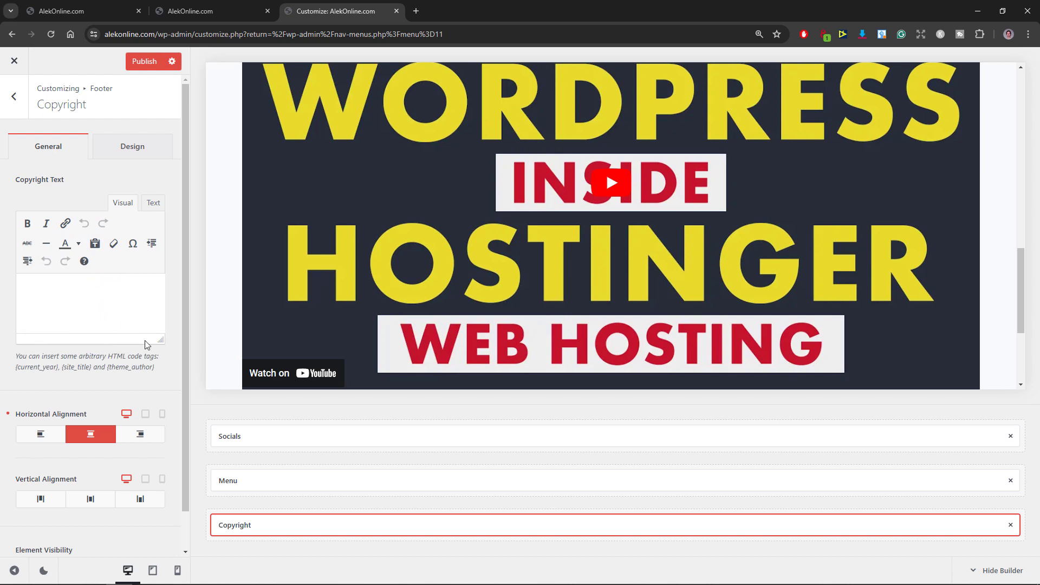
Step: Set the footer bottom row's background color to black (#000000), publish the change and check the footer in the preview
{"action": "left_click", "coordinate": [242, 504]}
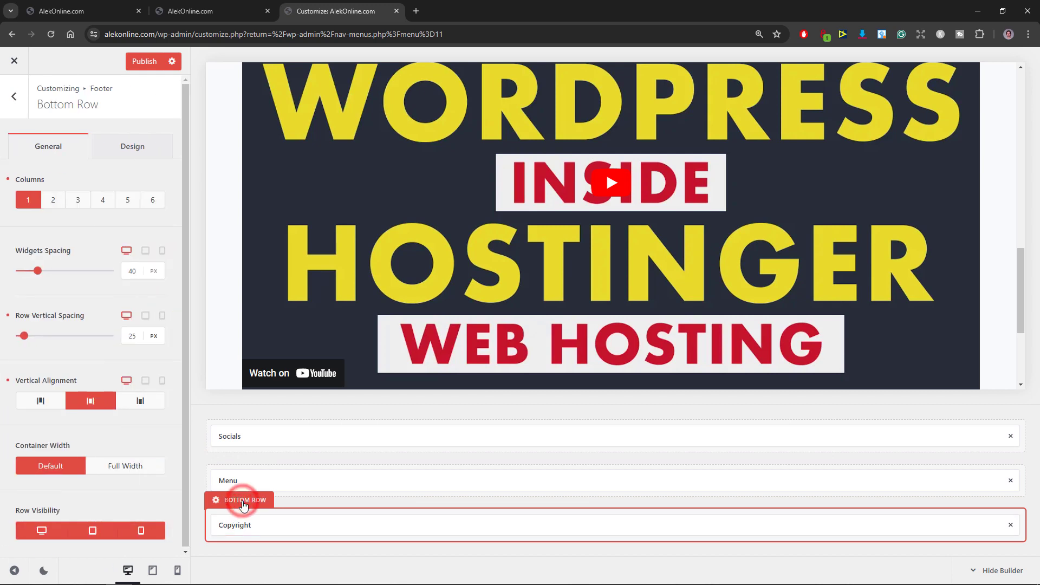
{"action": "left_click", "coordinate": [129, 147]}
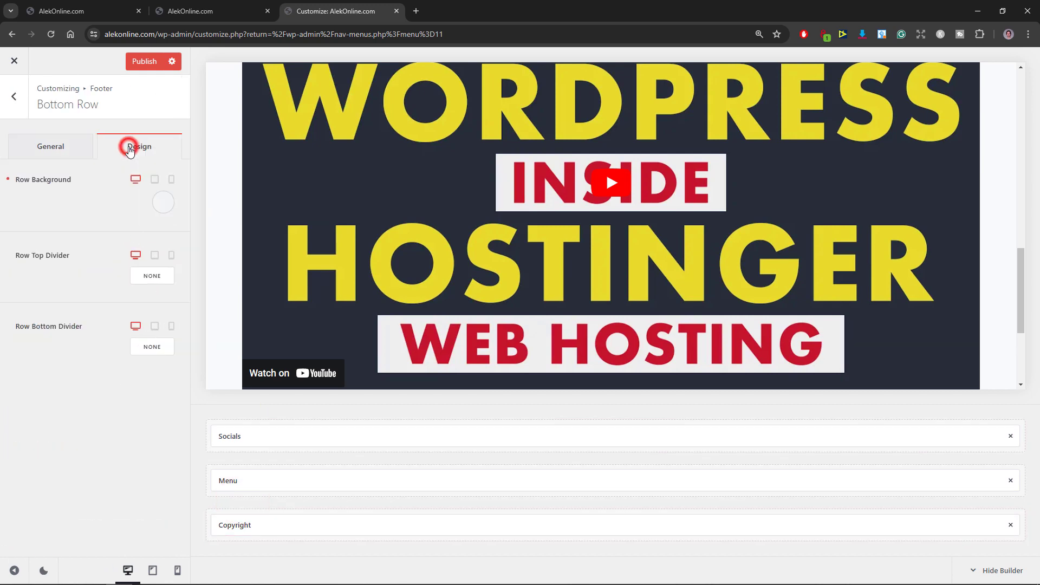
{"action": "left_click", "coordinate": [161, 203]}
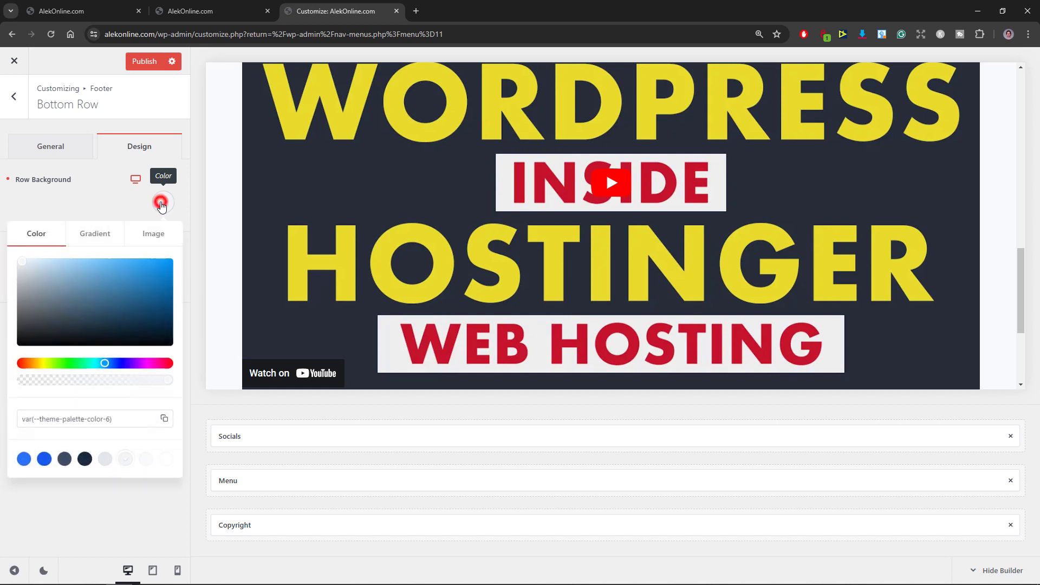
{"action": "left_click", "coordinate": [83, 300]}
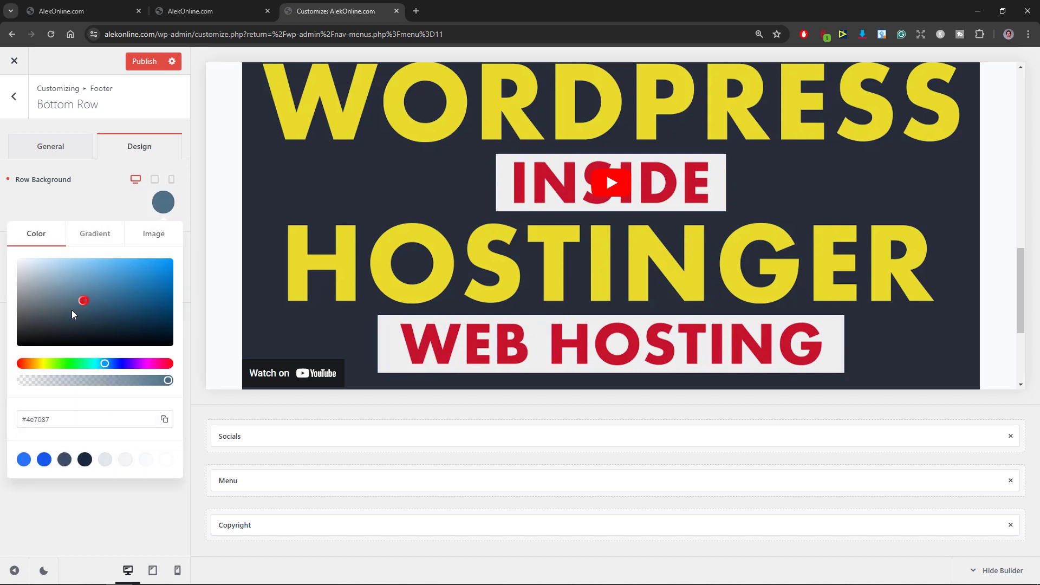
{"action": "left_click_drag", "start_coordinate": [72, 310], "coordinate": [5, 358]}
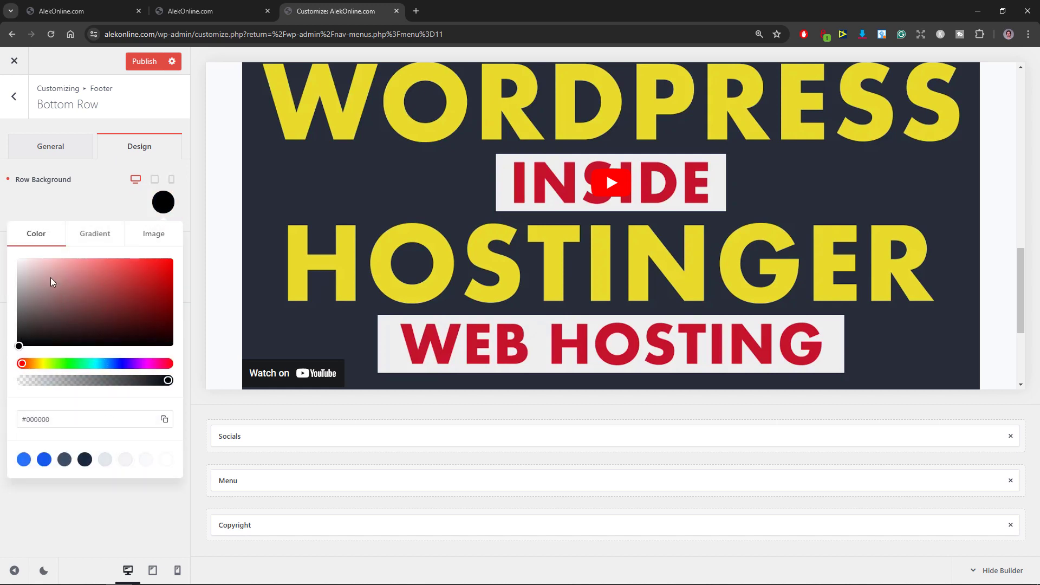
{"action": "left_click", "coordinate": [139, 61]}
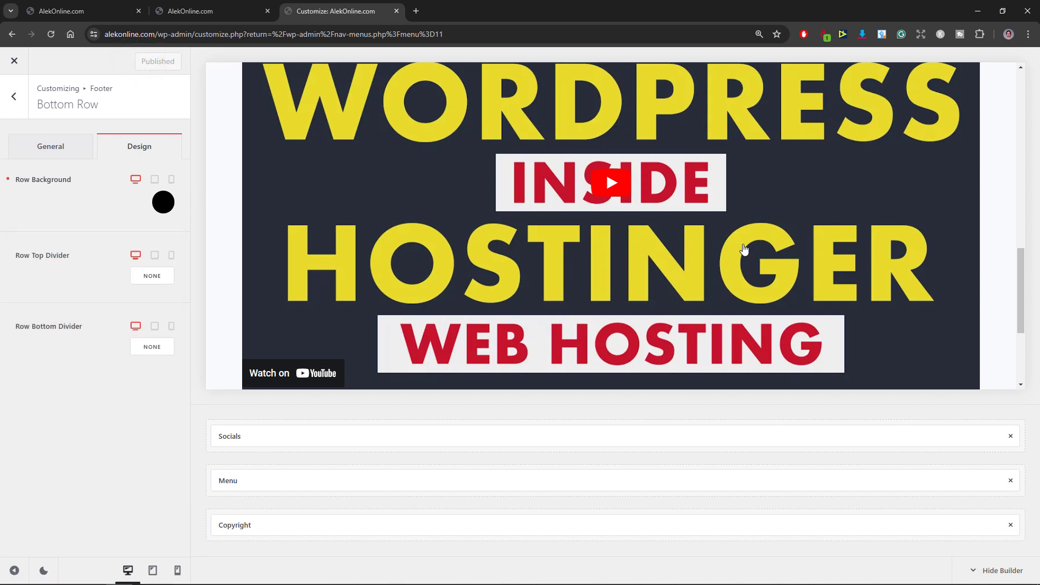
{"action": "left_click_drag", "start_coordinate": [1020, 284], "coordinate": [1019, 333]}
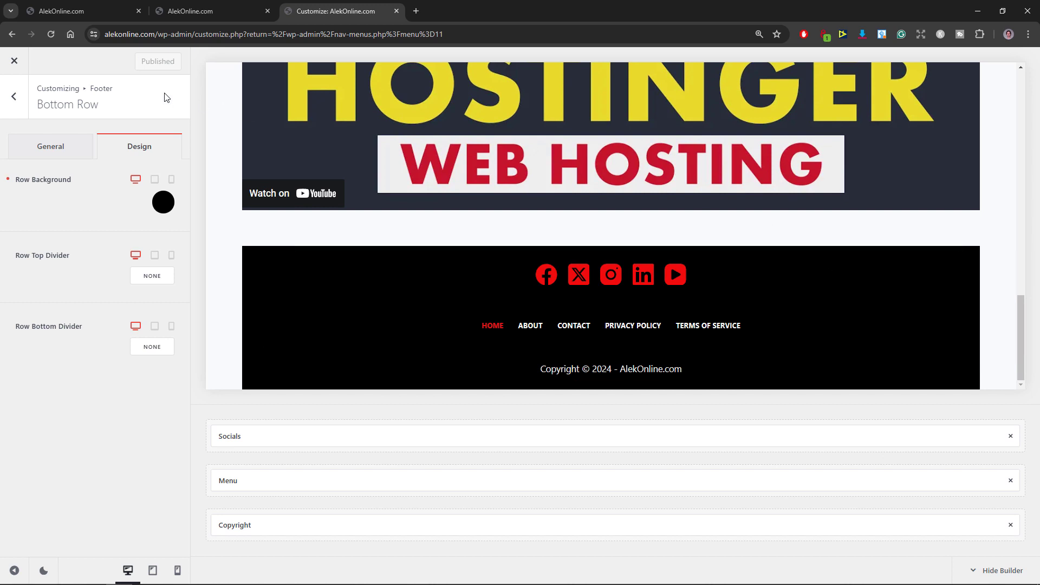
Step: Close the customizer, open the live site in a new browser tab and examine the footer of the home page
{"action": "left_click", "coordinate": [15, 60]}
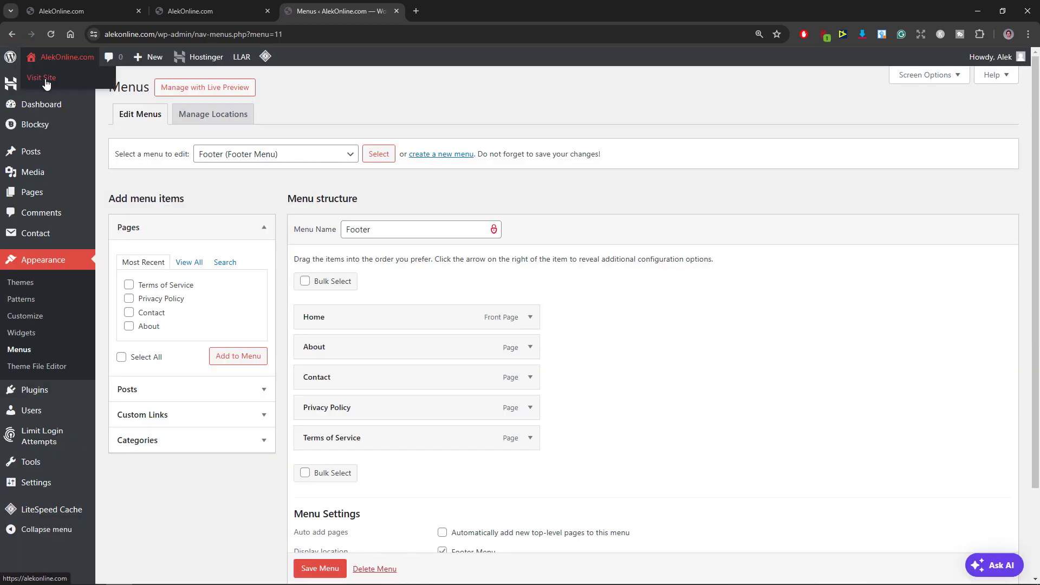
{"action": "right_click", "coordinate": [46, 82]}
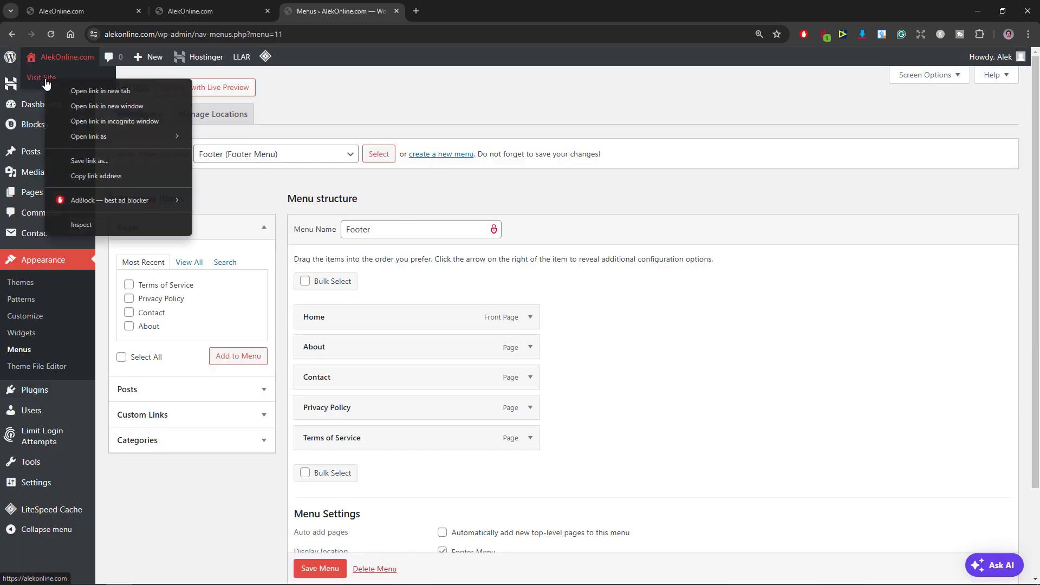
{"action": "left_click", "coordinate": [81, 86]}
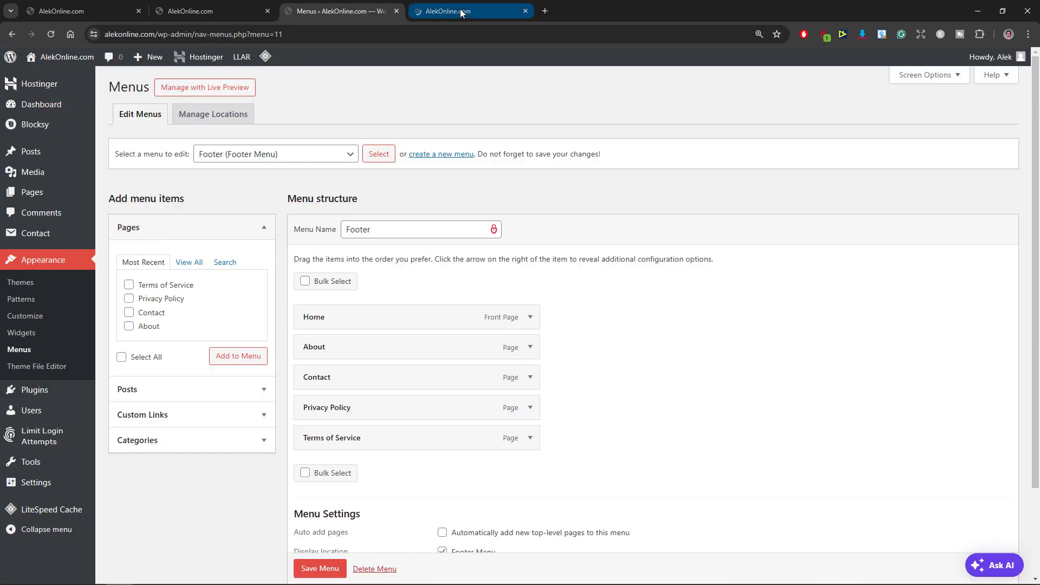
{"action": "left_click", "coordinate": [460, 9]}
{"action": "scroll", "coordinate": [823, 135], "scroll_direction": "down", "scroll_amount": 3}
{"action": "scroll", "coordinate": [994, 453], "scroll_direction": "down", "scroll_amount": 10}
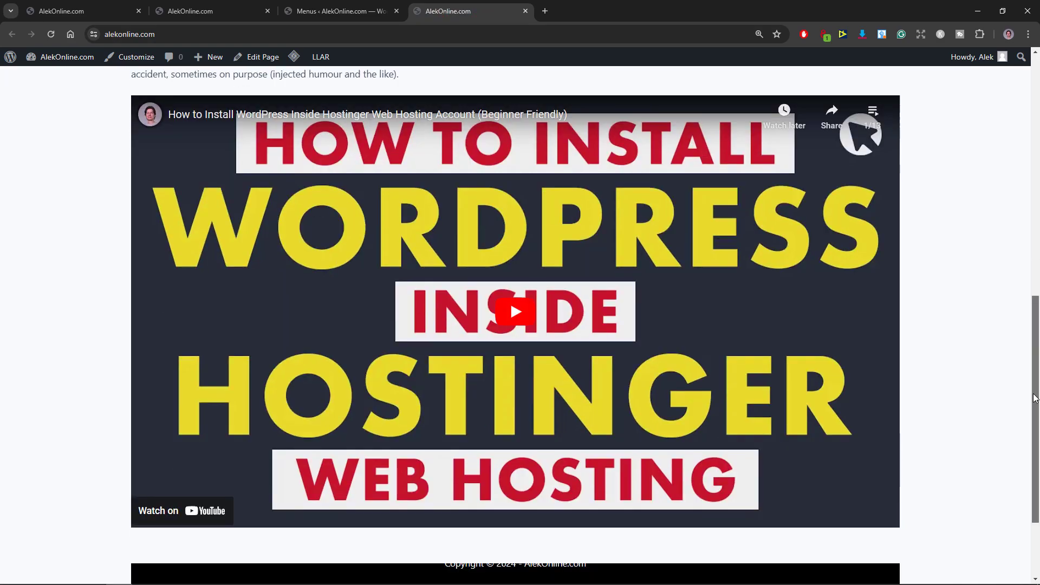